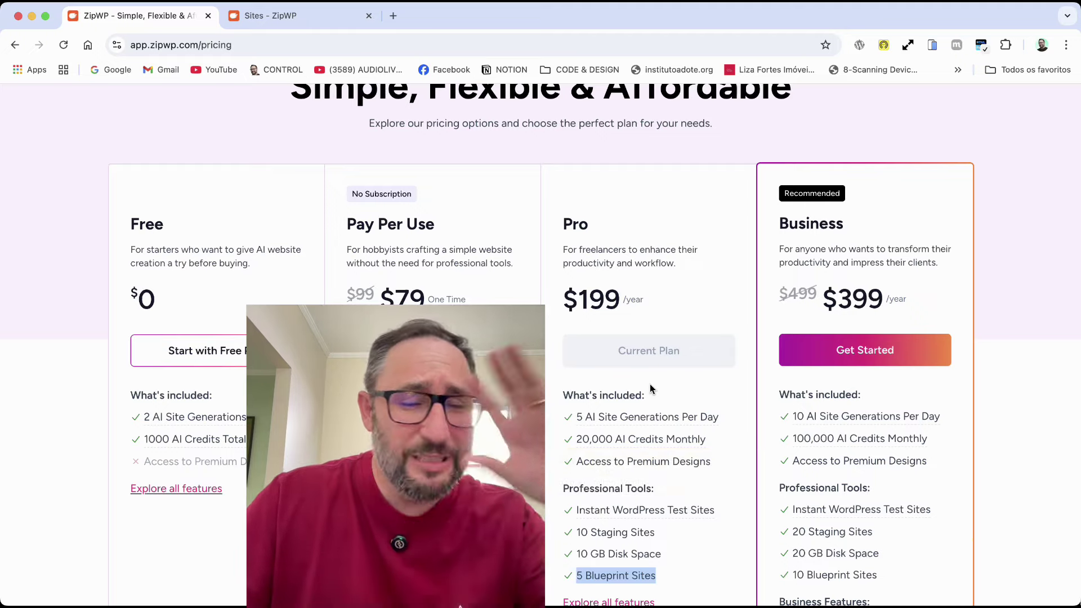
Review the Pro plan's yearly price, daily AI site generations, instant test sites and blueprint sites on the pricing page
scroll(650, 383, "down", 2)
scroll(650, 384, "up", 5)
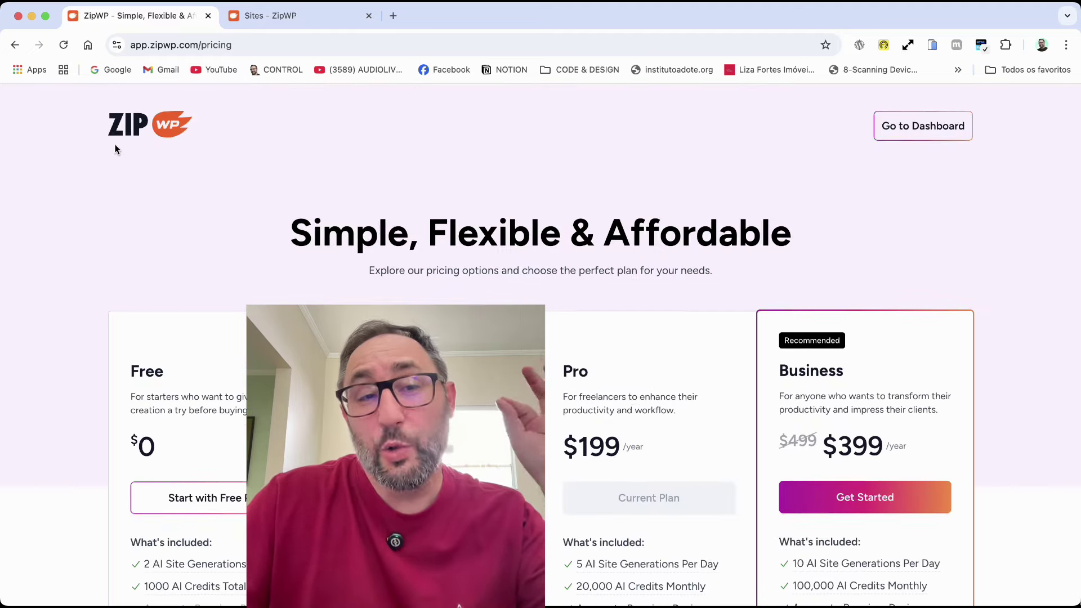
scroll(603, 285, "down", 3)
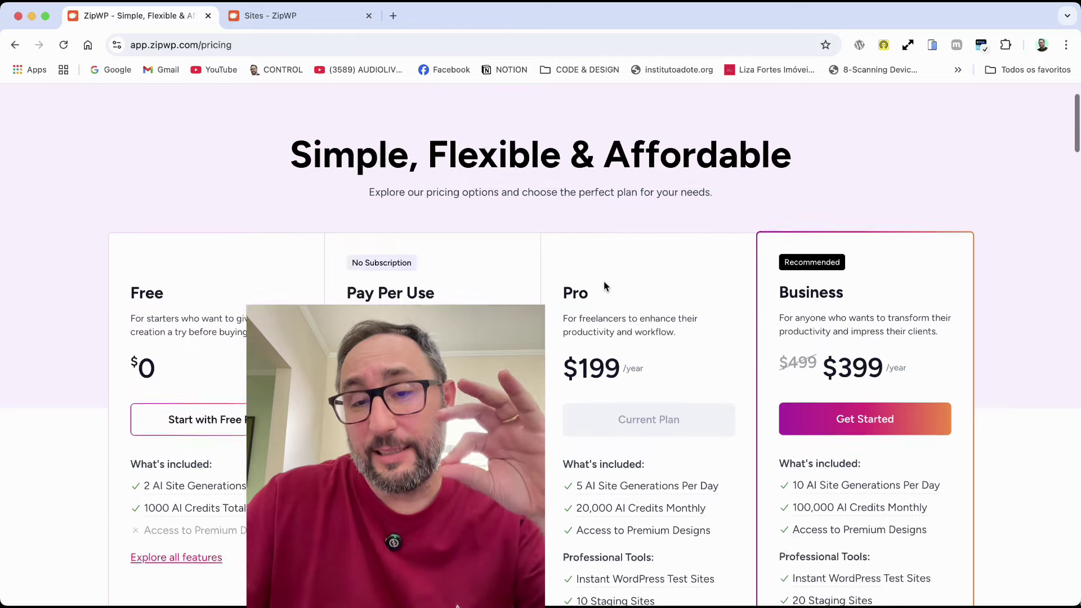
left_click_drag(563, 257, 646, 263)
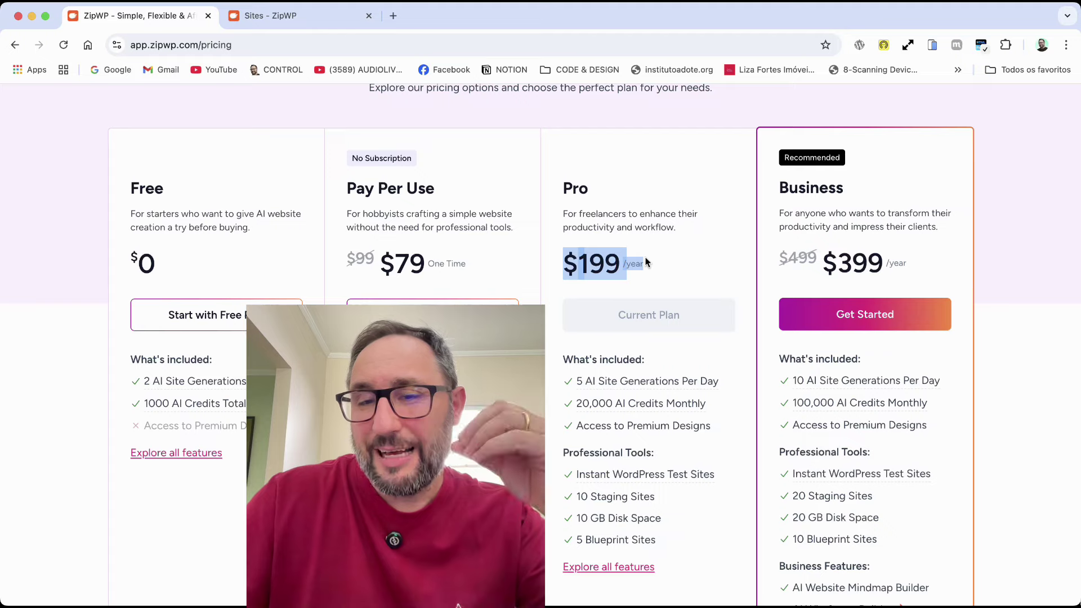
scroll(647, 264, "down", 1)
left_click_drag(575, 318, 725, 322)
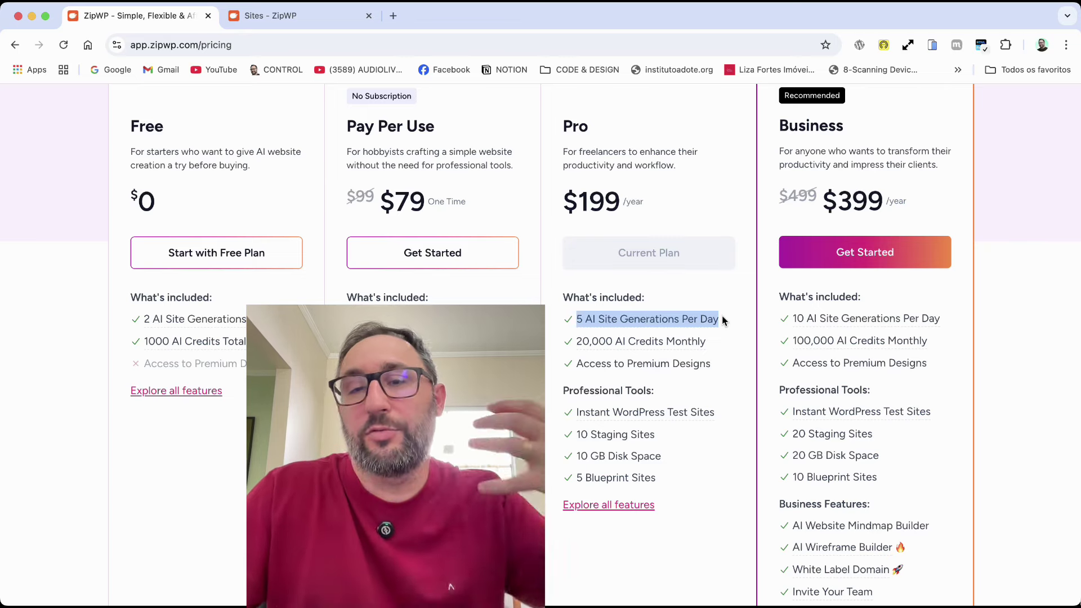
mouse_move(718, 316)
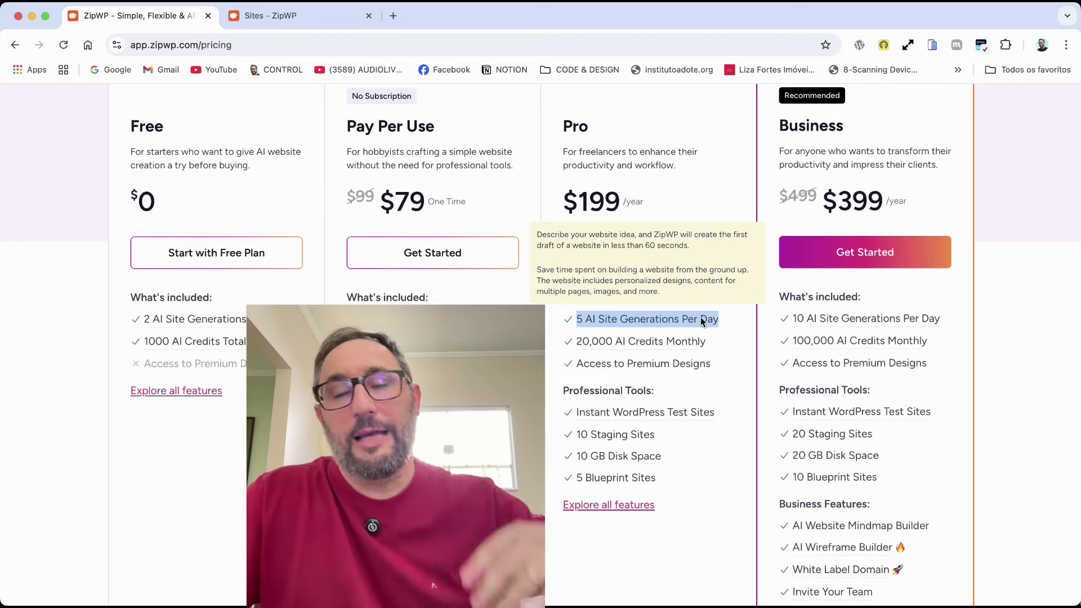
scroll(694, 316, "down", 1)
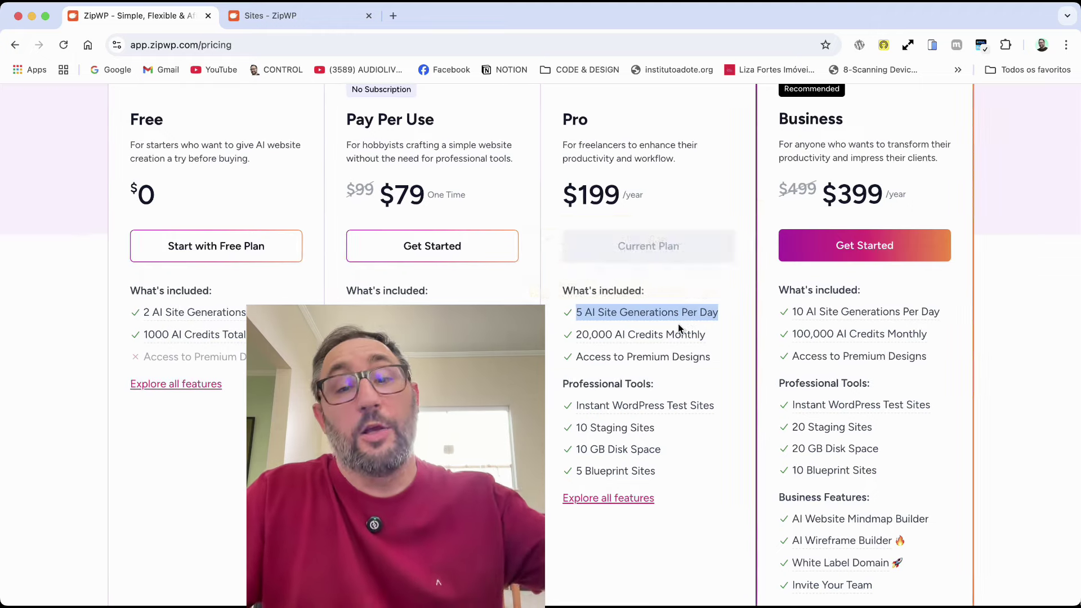
left_click_drag(575, 470, 660, 470)
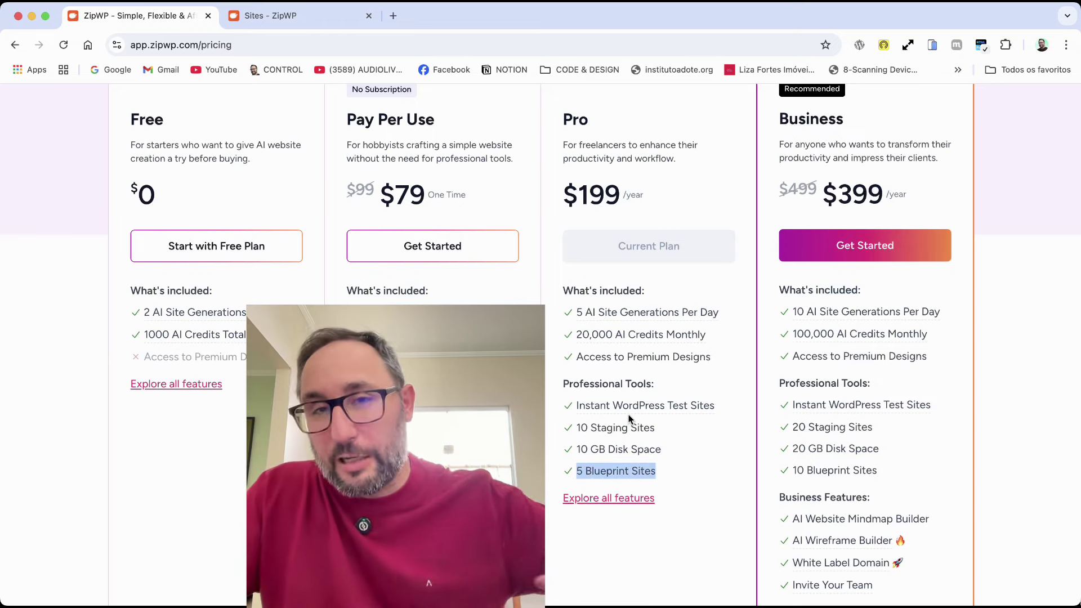
mouse_move(627, 411)
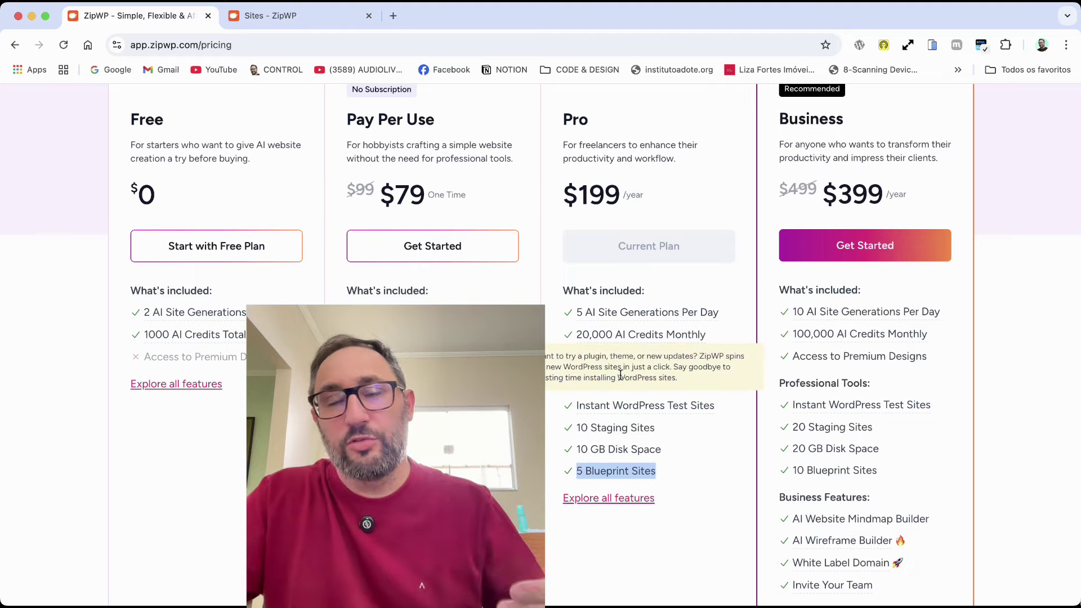
scroll(670, 338, "up", 5)
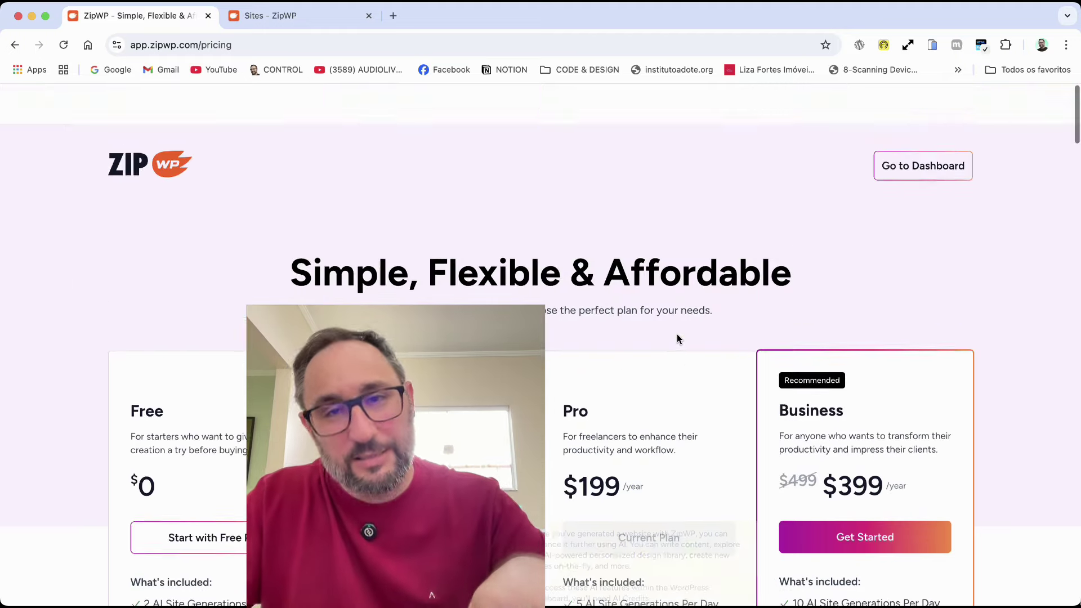
Switch to the Sites page and review the website creation options and the existing staging sites
left_click(283, 18)
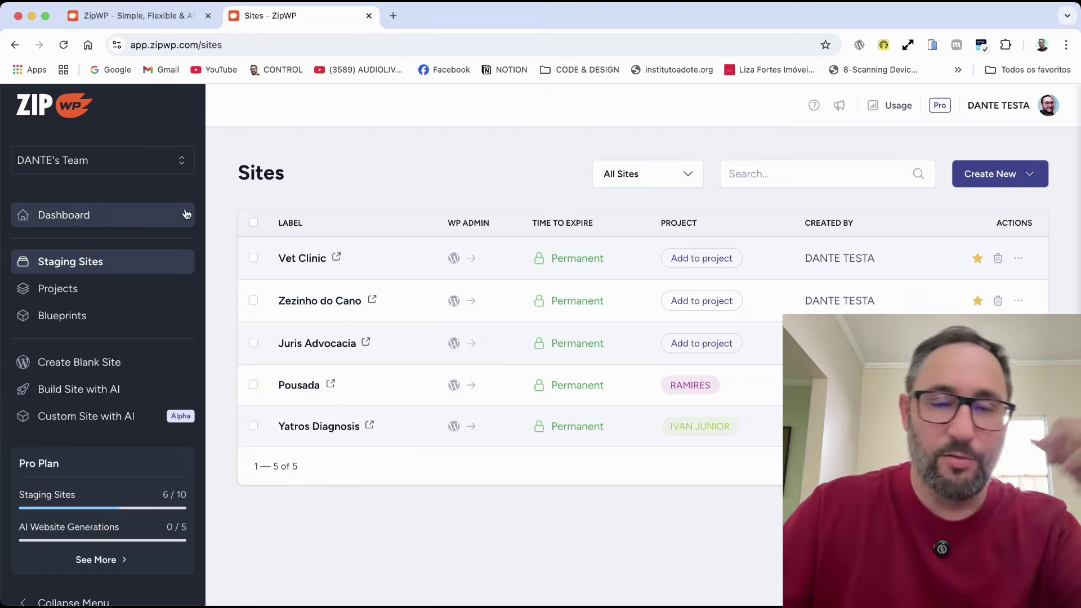
left_click(990, 173)
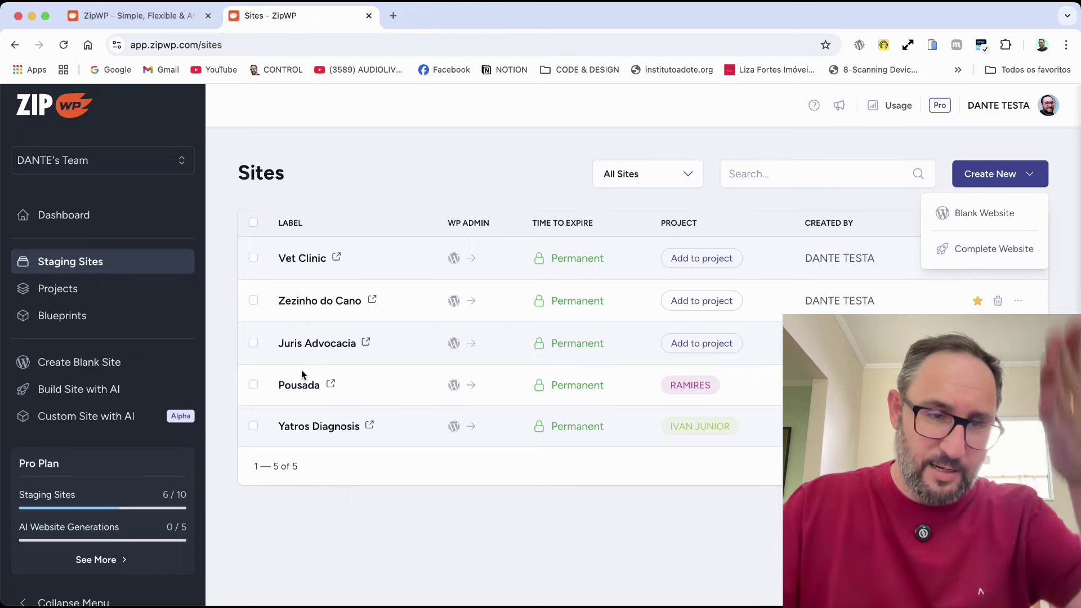
left_click_drag(279, 385, 313, 386)
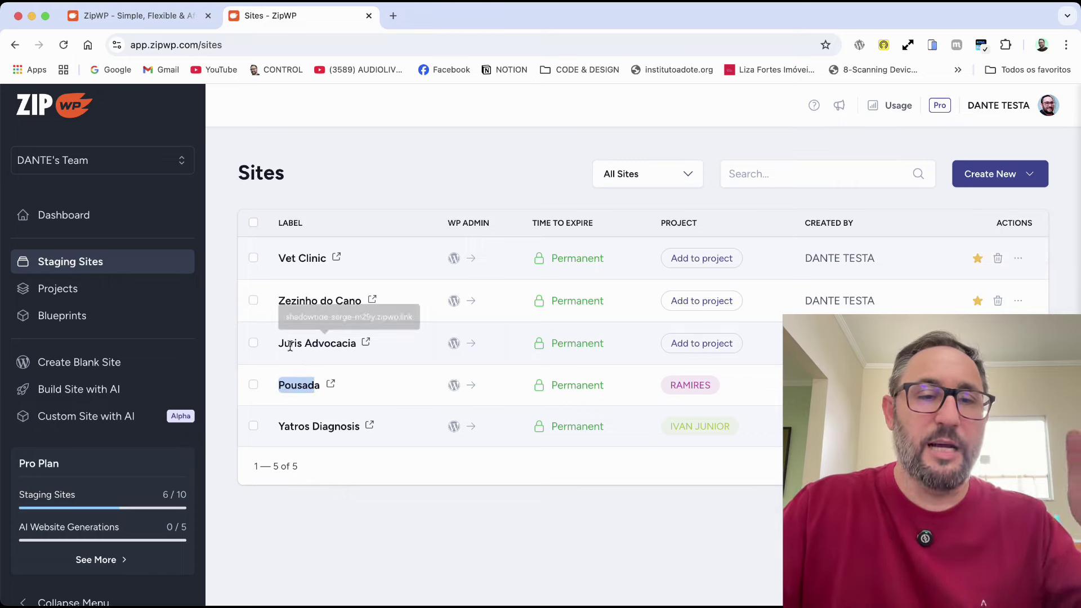
left_click_drag(291, 343, 318, 343)
left_click(282, 256)
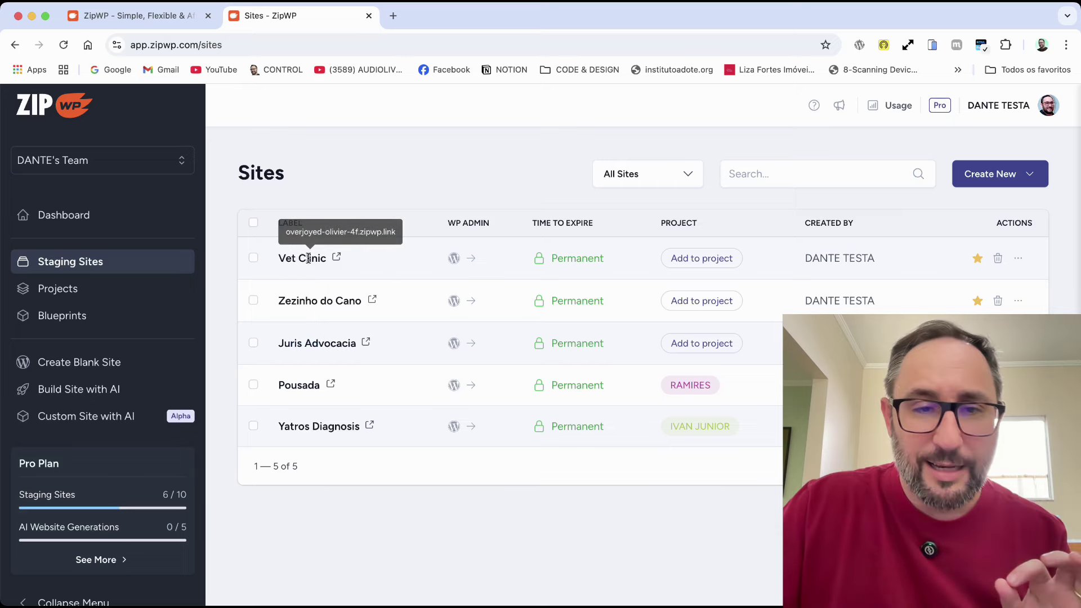
left_click_drag(327, 258, 281, 258)
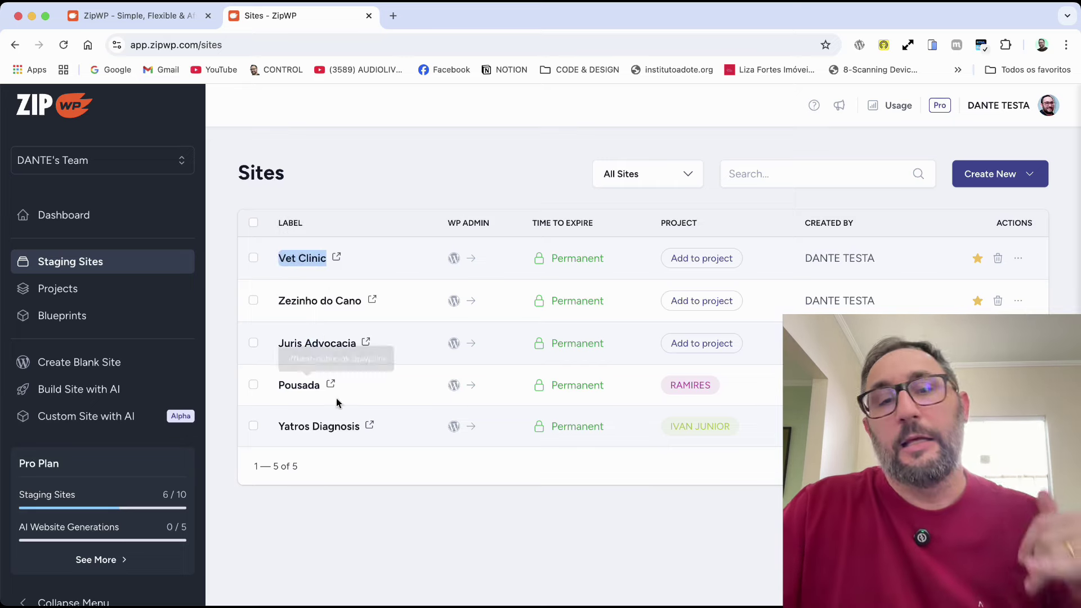
left_click(437, 515)
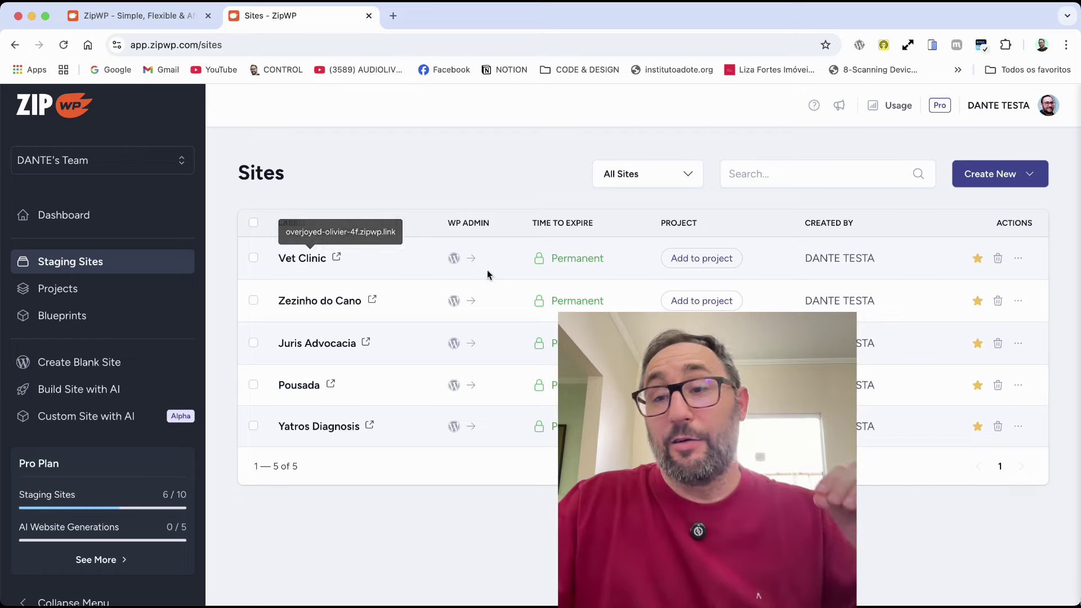
Start a blueprint from the Vet Clinic site, titled "Clinica Veterinária Modelo 1" and described as "Site para clínicas veterinárias - modelo 1"
left_click(1020, 260)
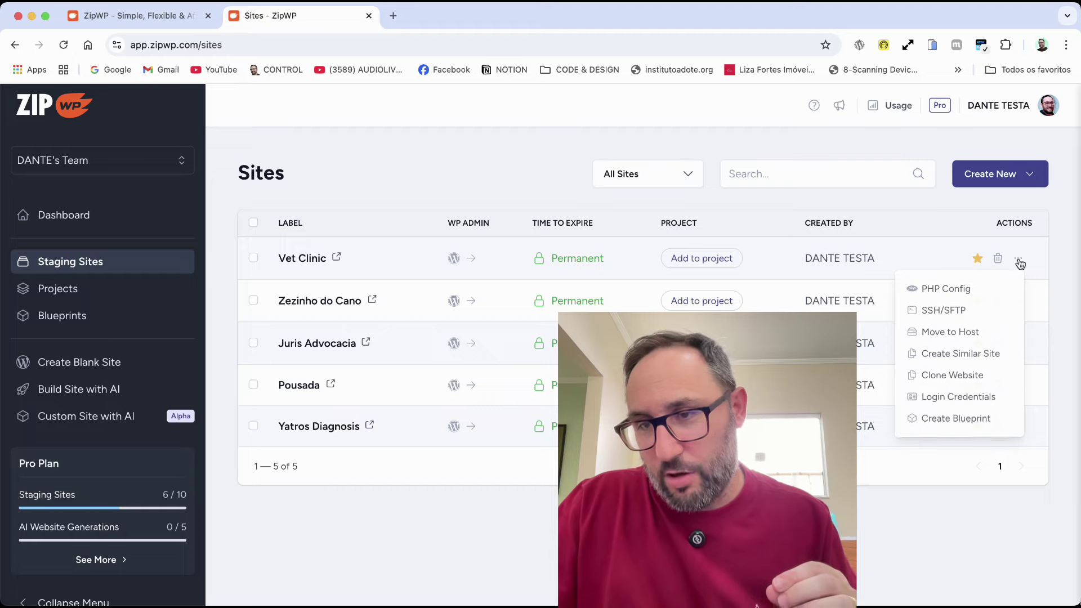
left_click(952, 418)
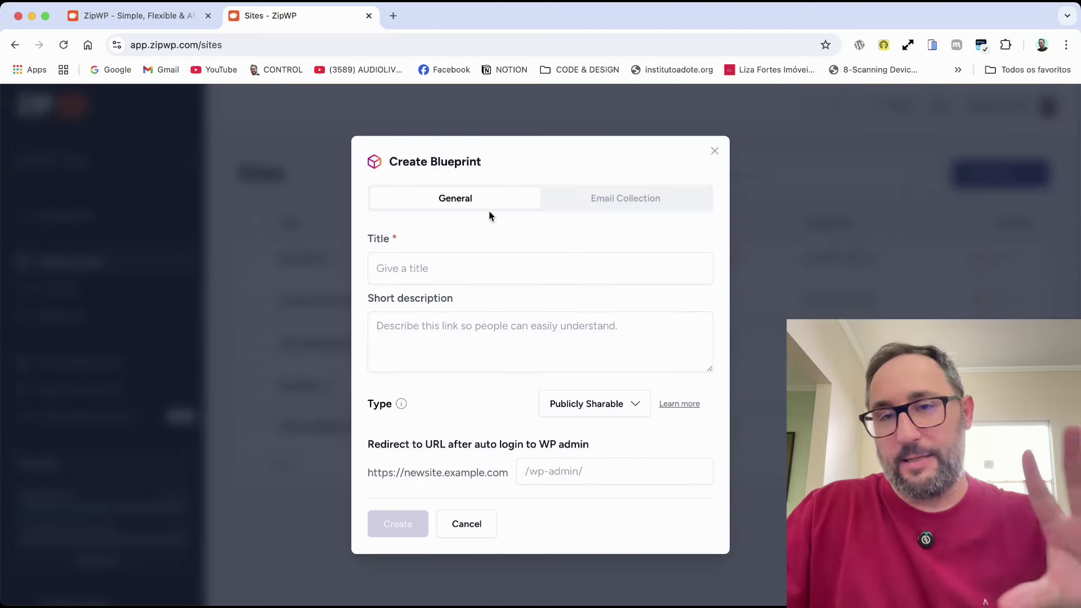
left_click(436, 270)
type("Clinica Veterinária Modelo 1")
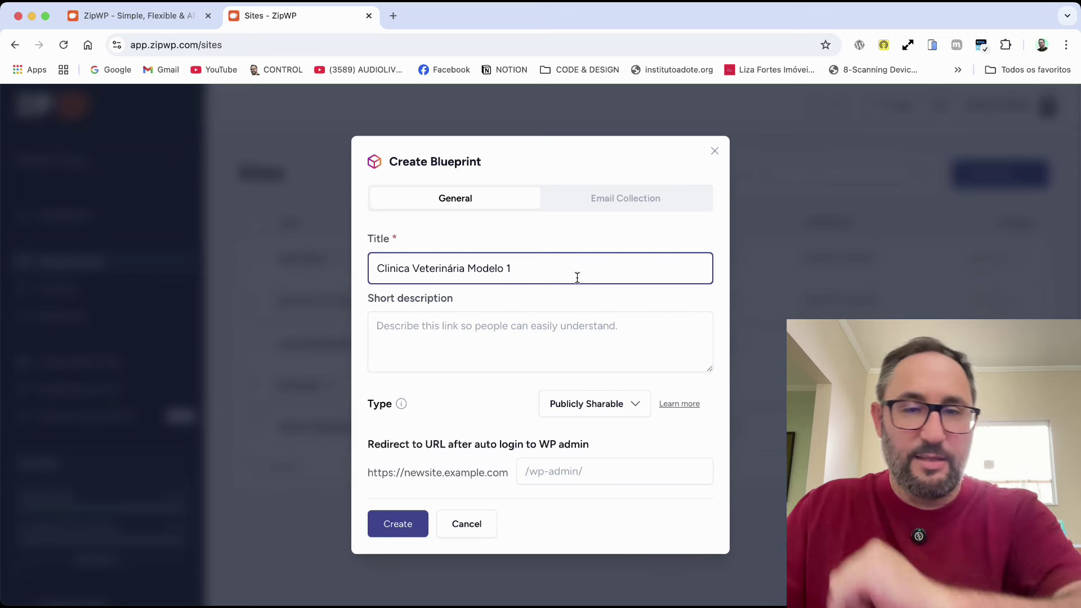
left_click(584, 338)
type("Site para clínicas veterinárias - modelo 1")
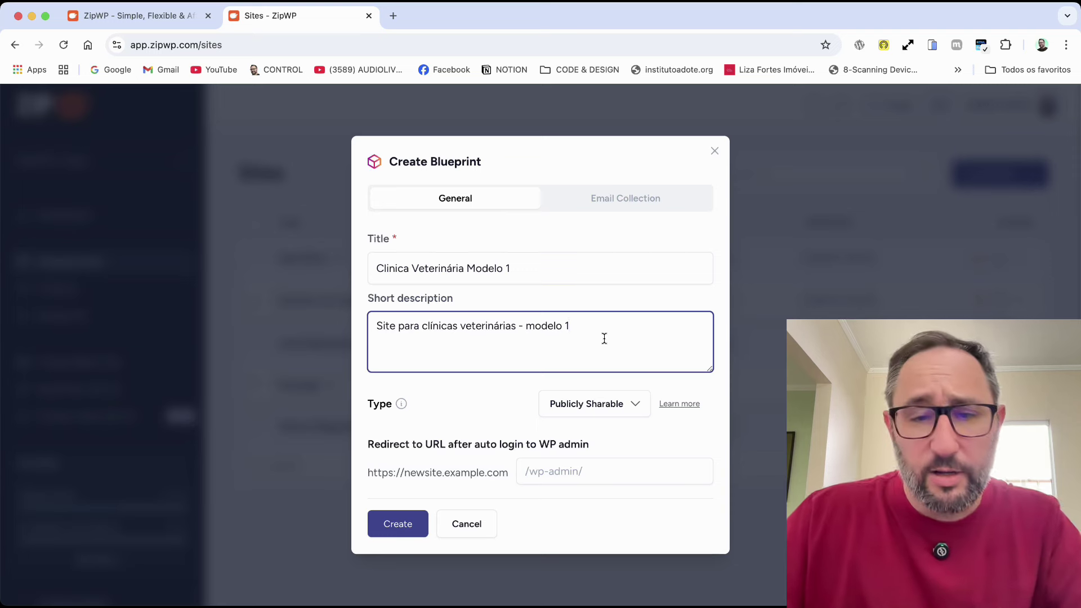
Try the Private type for the blueprint and return it to Publicly Sharable
left_click(616, 419)
left_click(596, 448)
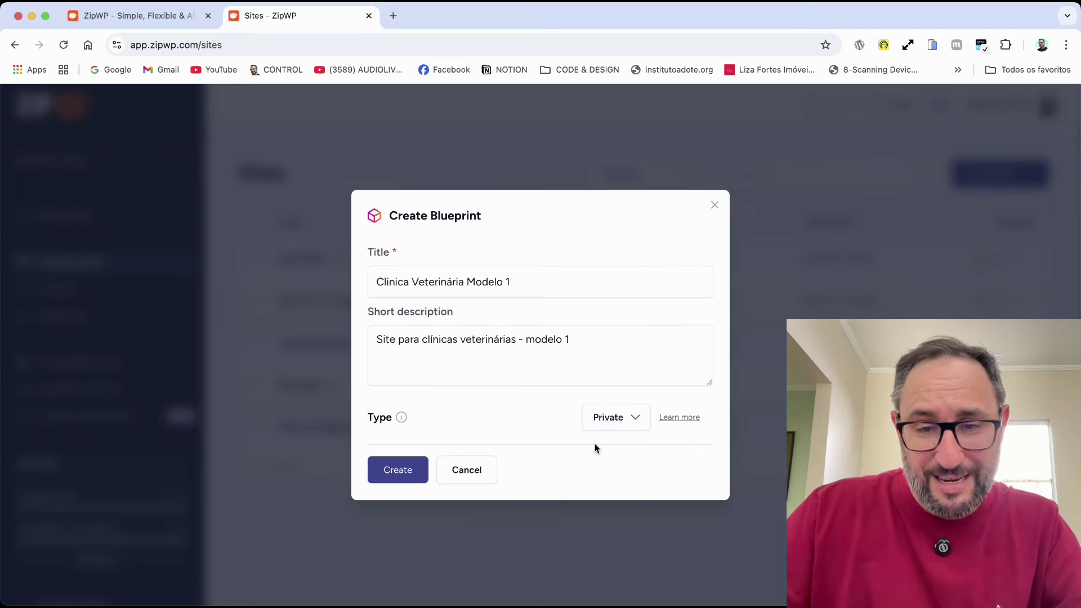
left_click(626, 419)
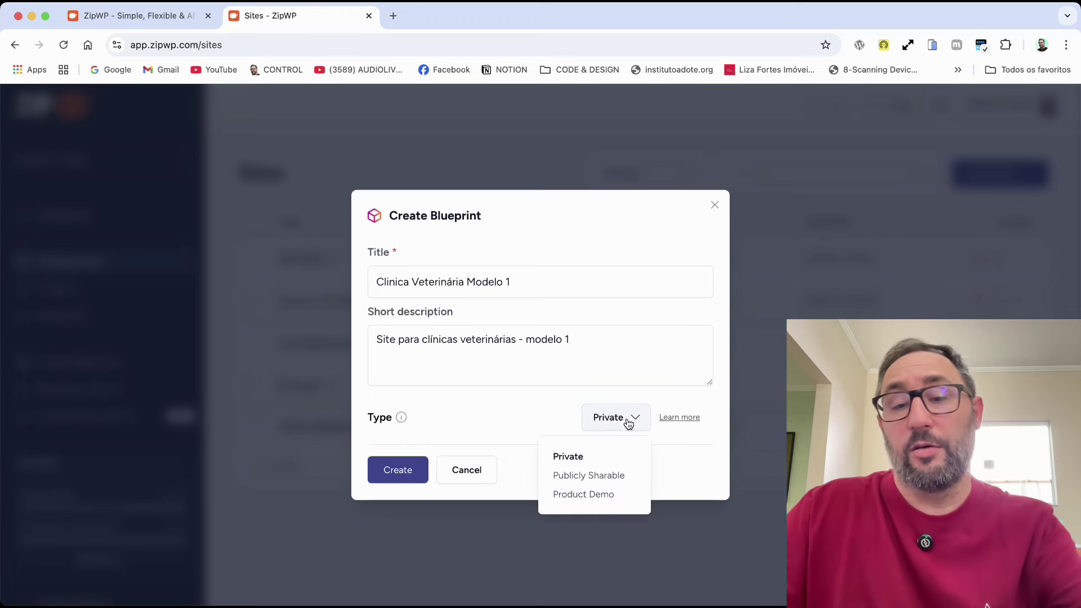
left_click(590, 477)
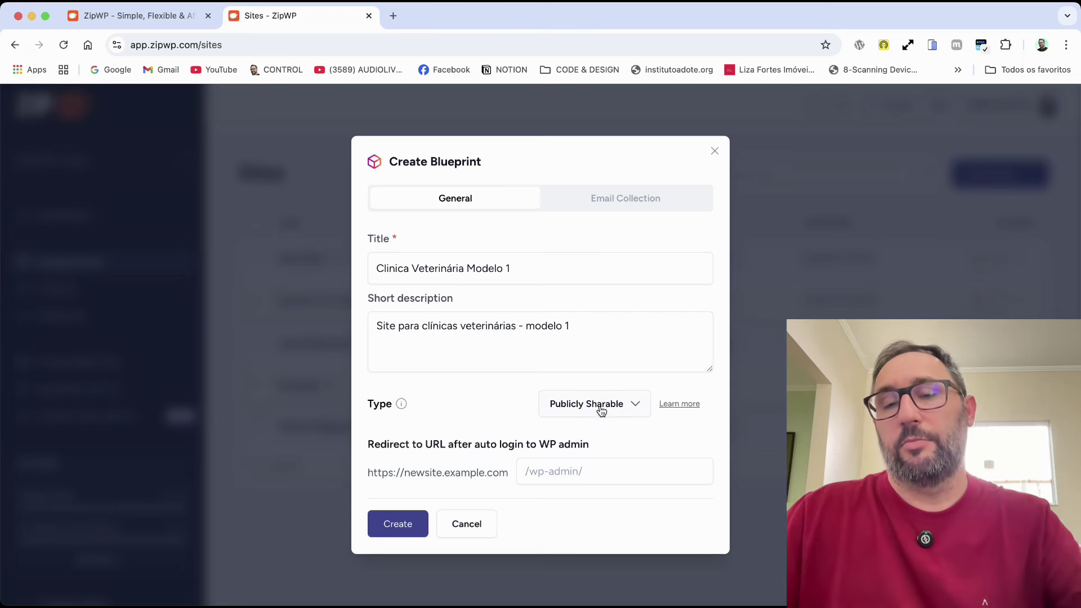
Try the Product Demo type with a site lifetime of 07 Days and restore the Publicly Sharable type
left_click(601, 410)
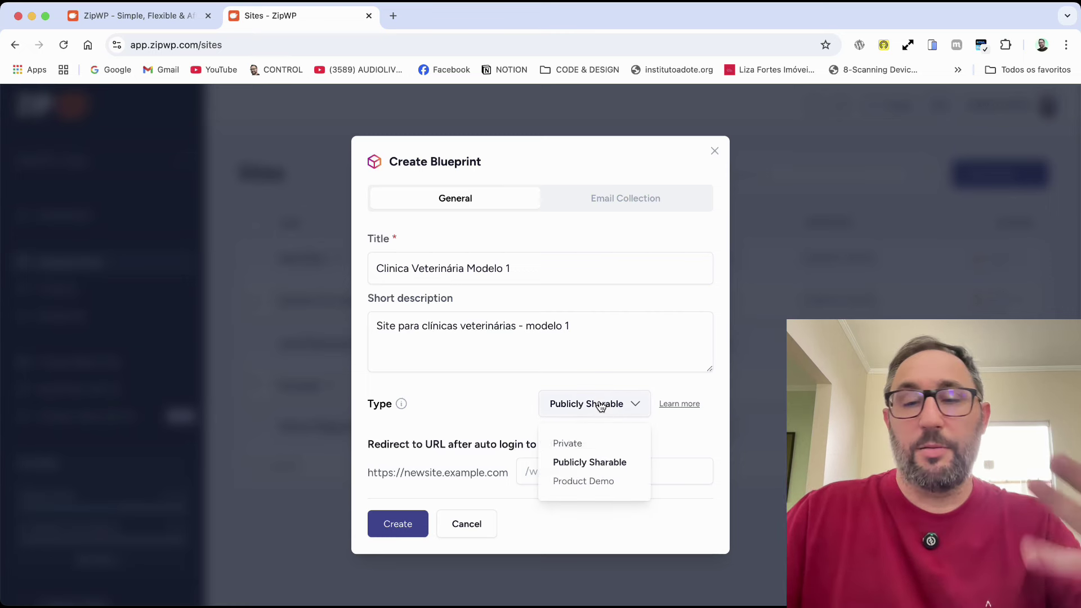
left_click(579, 482)
left_click(614, 460)
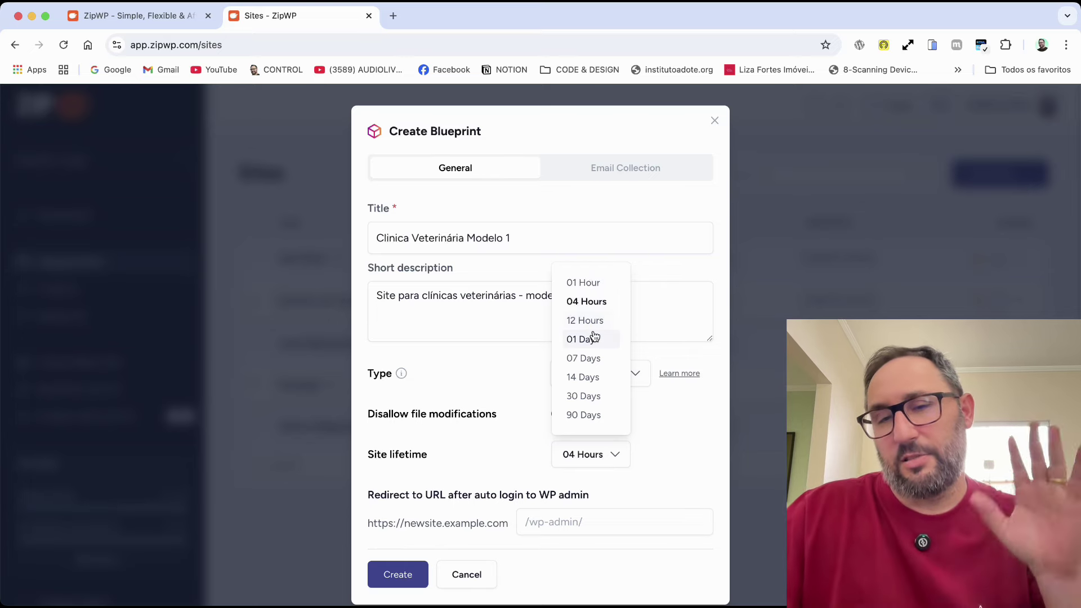
left_click(592, 358)
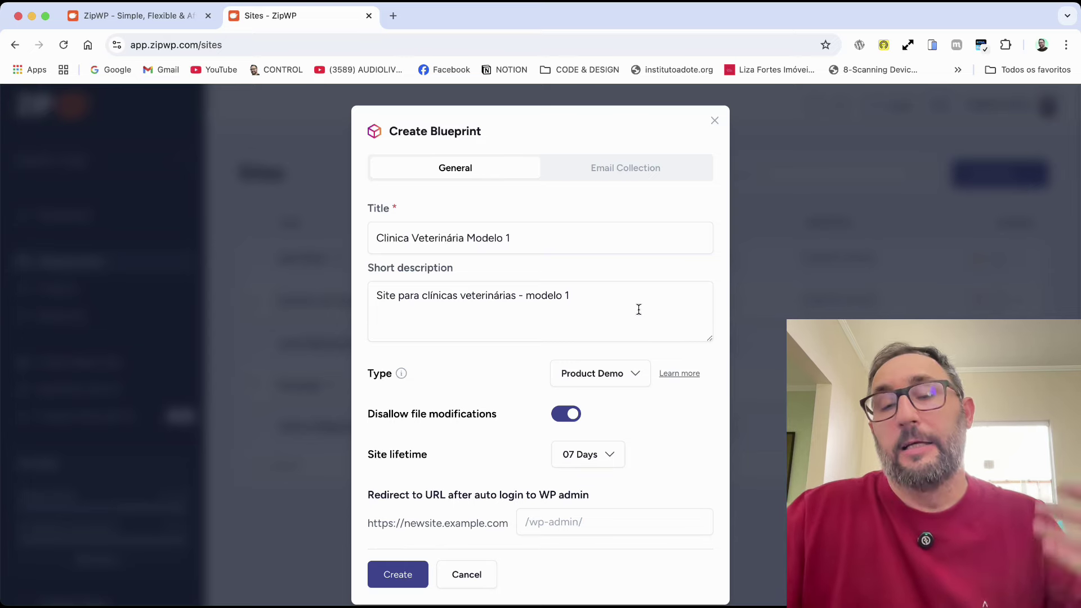
left_click(587, 411)
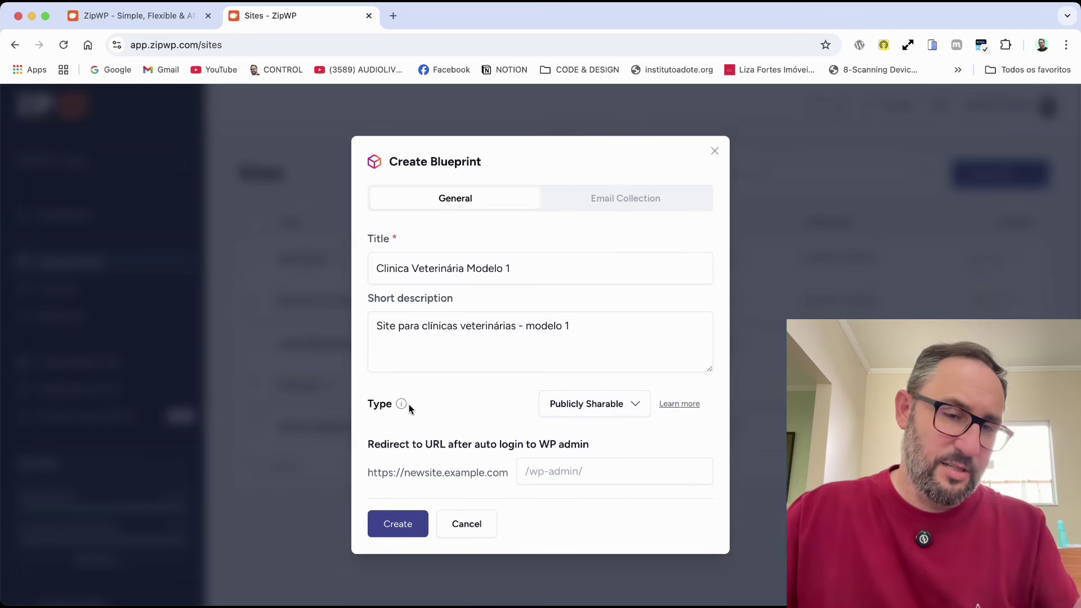
left_click(623, 415)
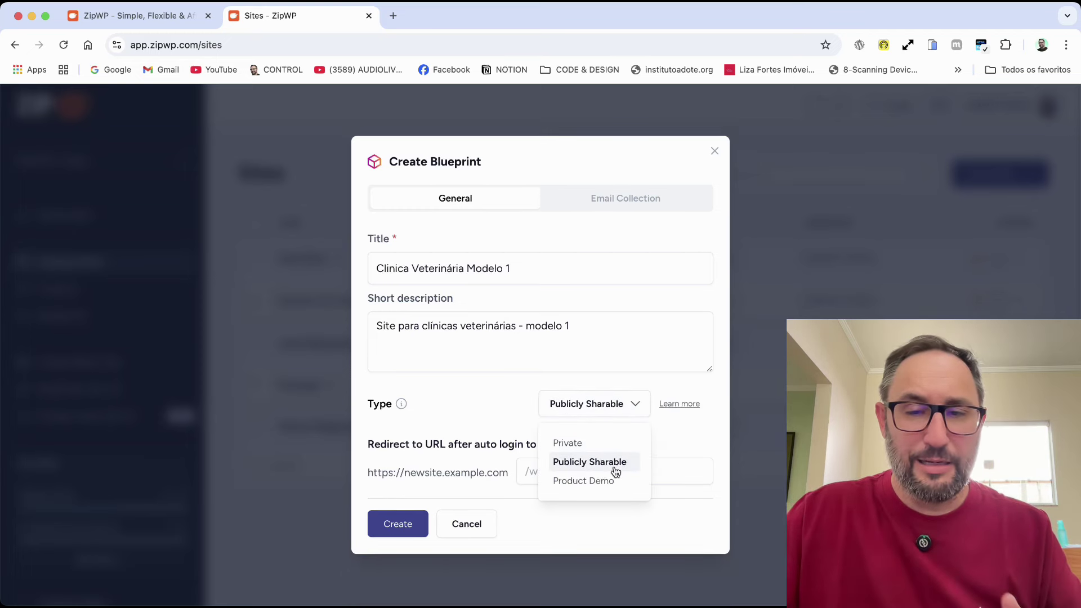
left_click(529, 412)
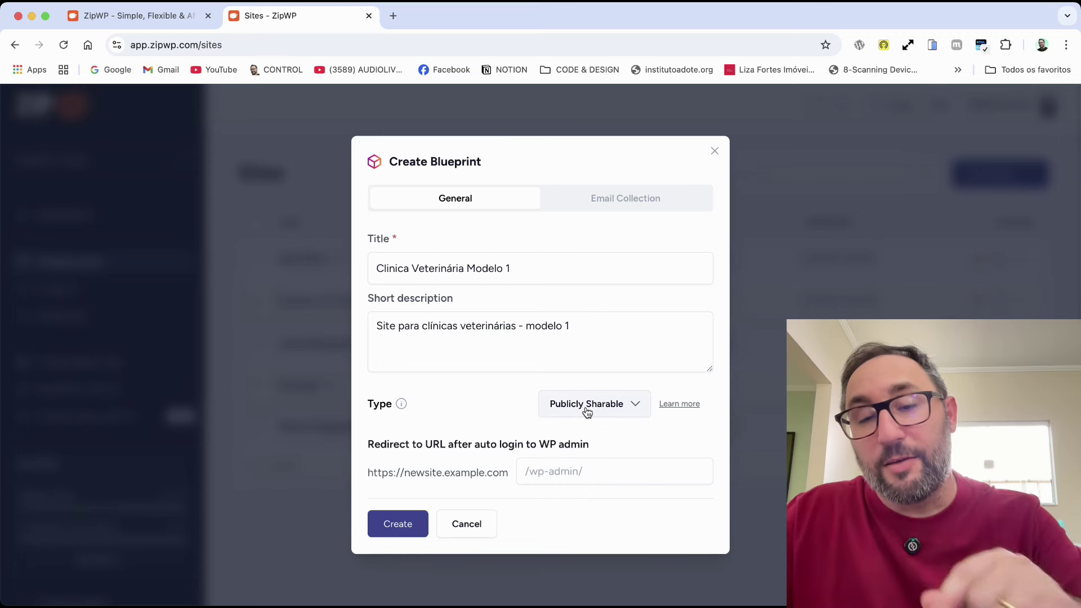
Enable email and name collection, sending credentials to email and auto login to WP admin, and create the blueprint
left_click(553, 474)
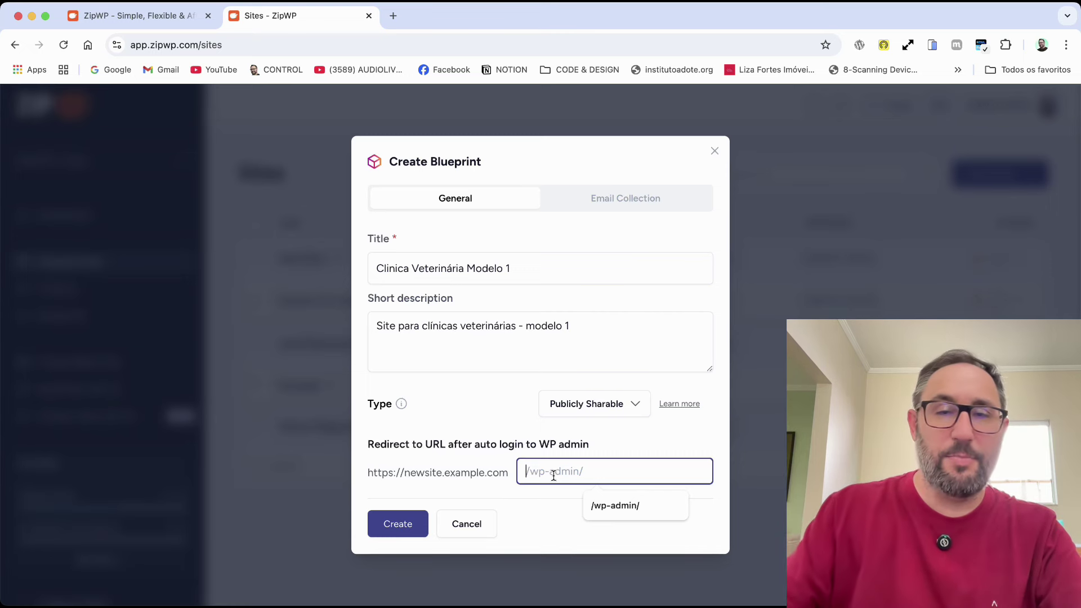
left_click(504, 401)
left_click(623, 202)
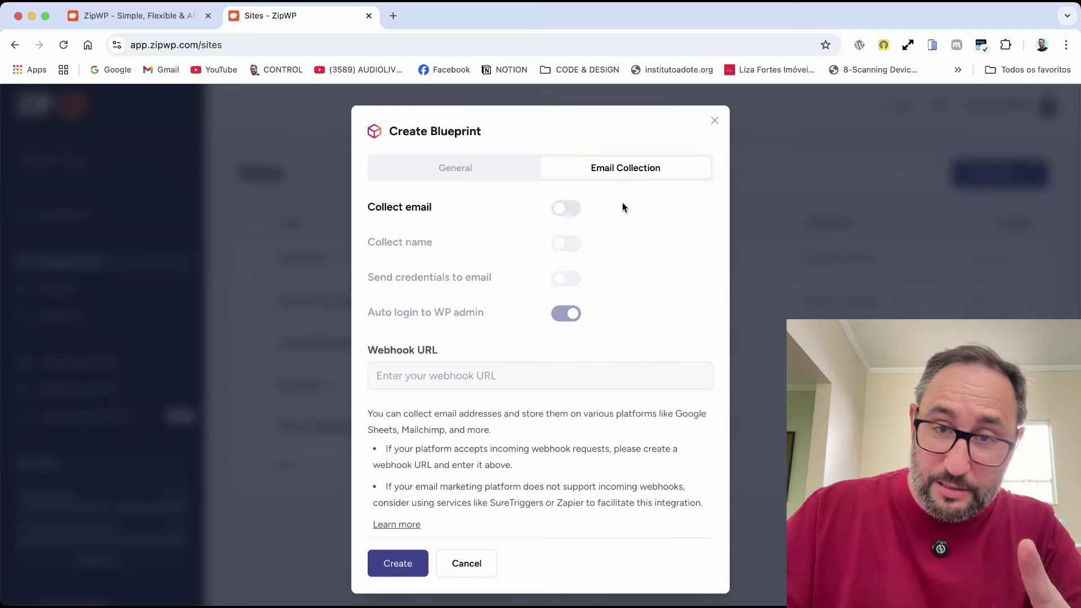
left_click(565, 209)
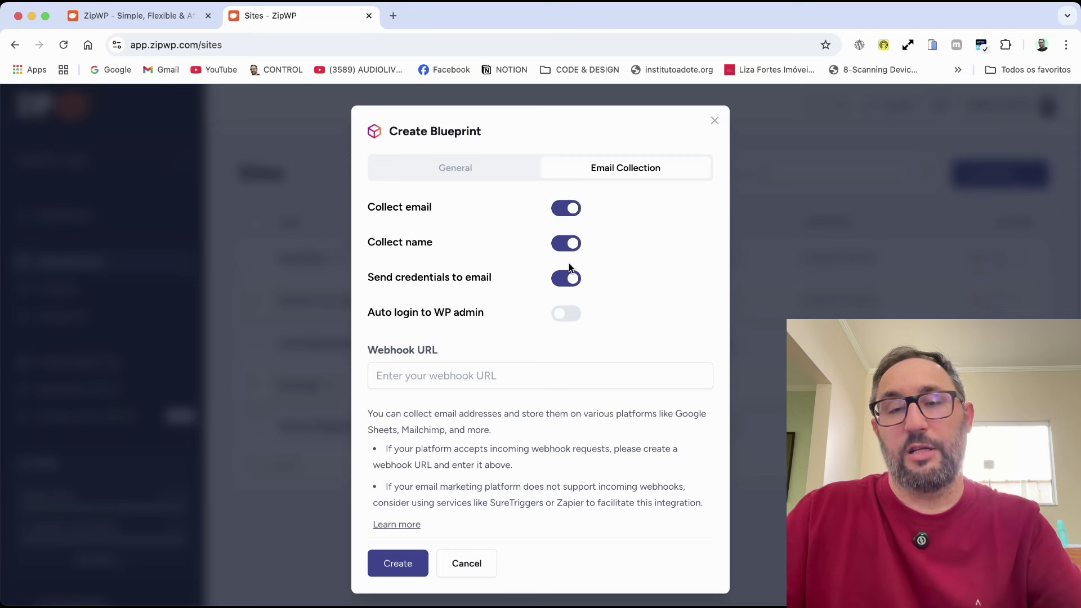
left_click(569, 316)
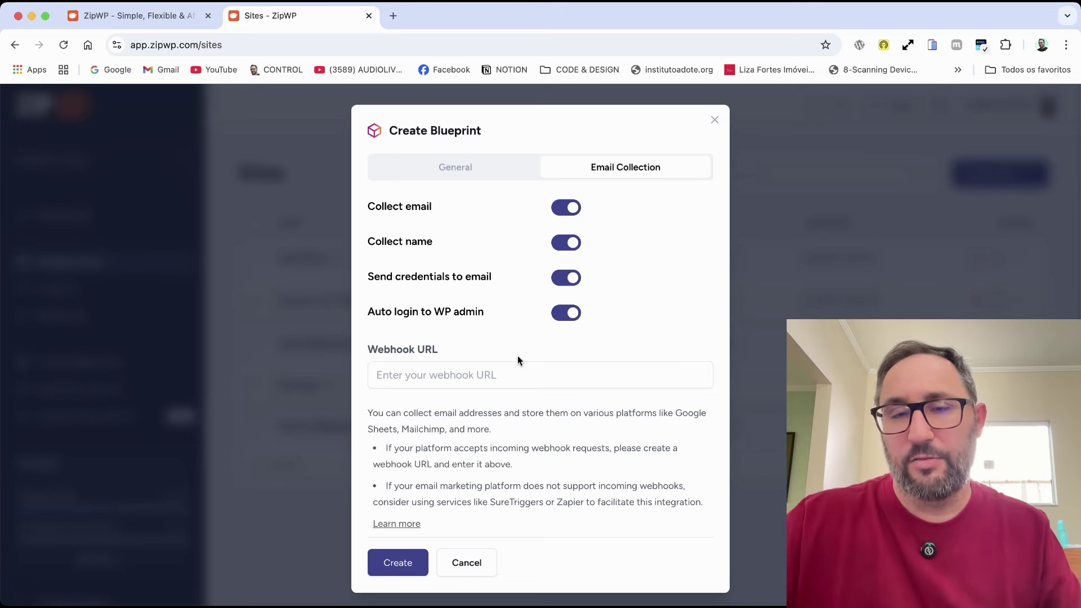
left_click(410, 375)
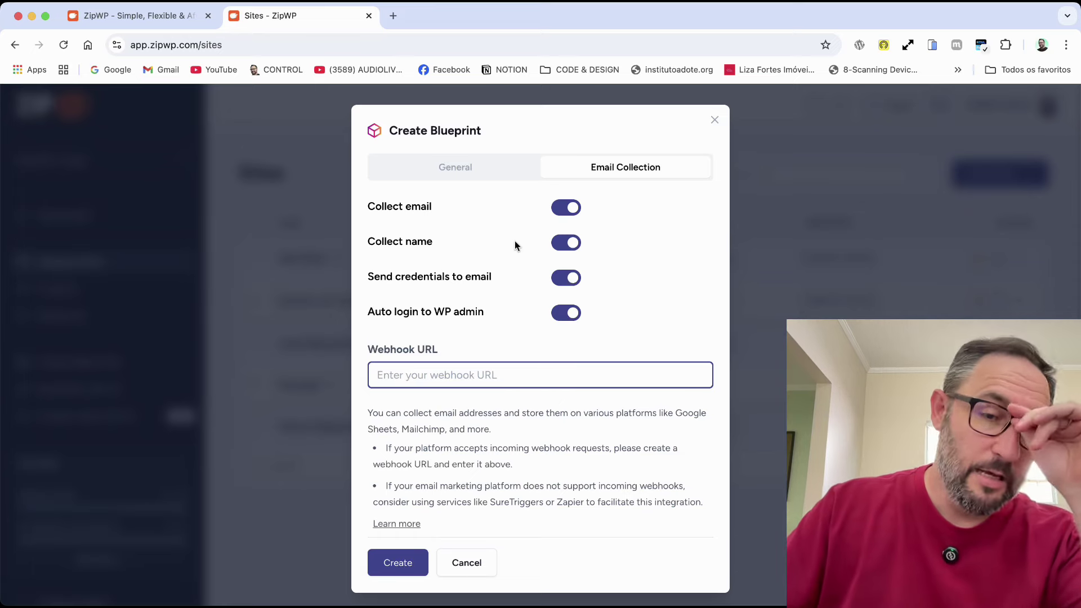
left_click(489, 168)
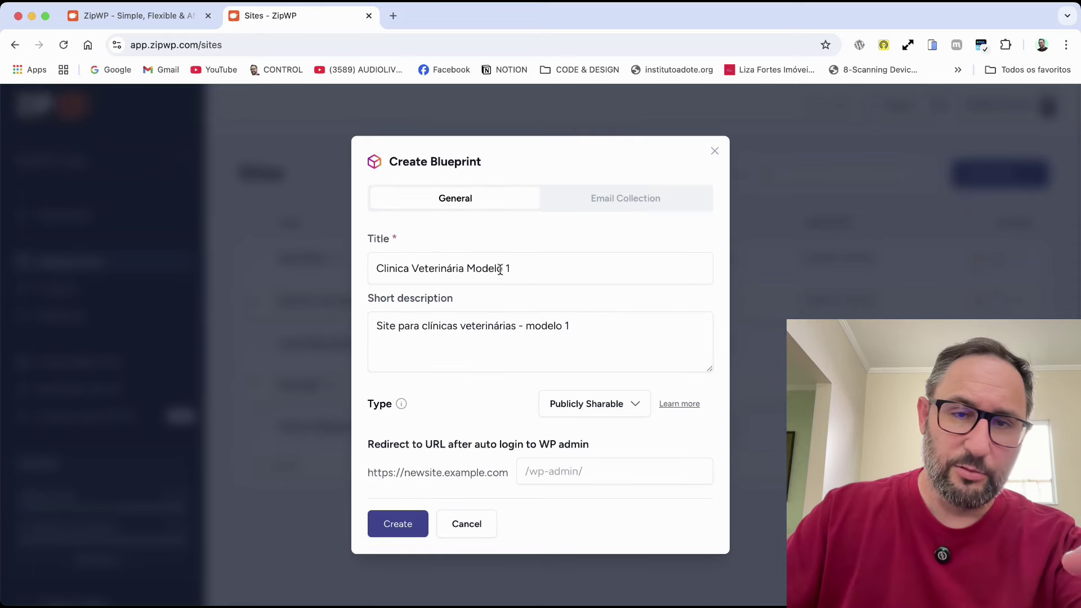
left_click(398, 525)
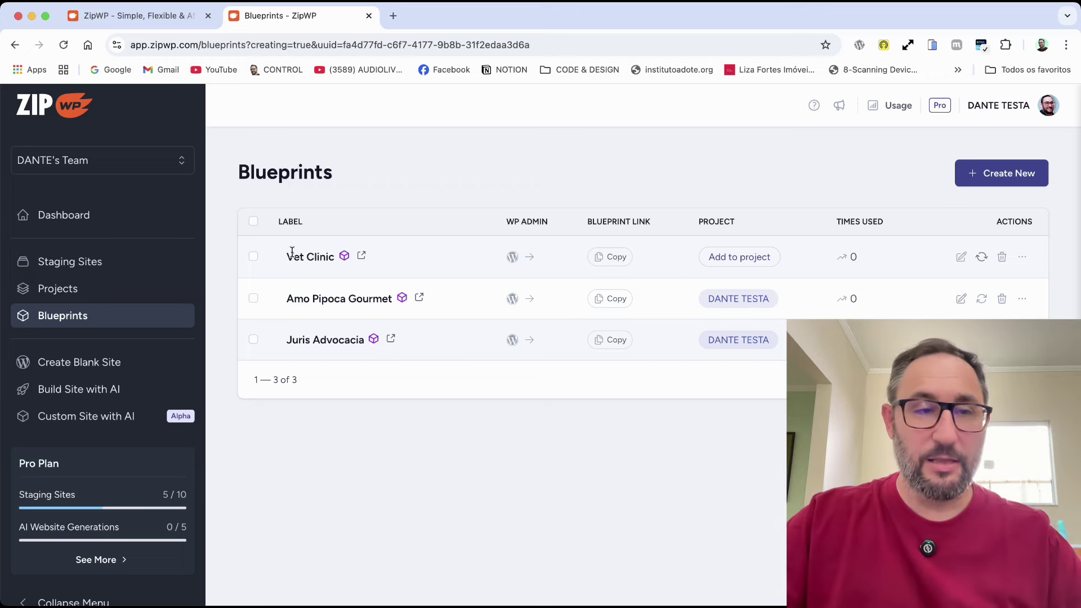
Check the staging sites list, return to the blueprints, and open the Vet Clinic blueprint's site and its WordPress dashboard
left_click(136, 258)
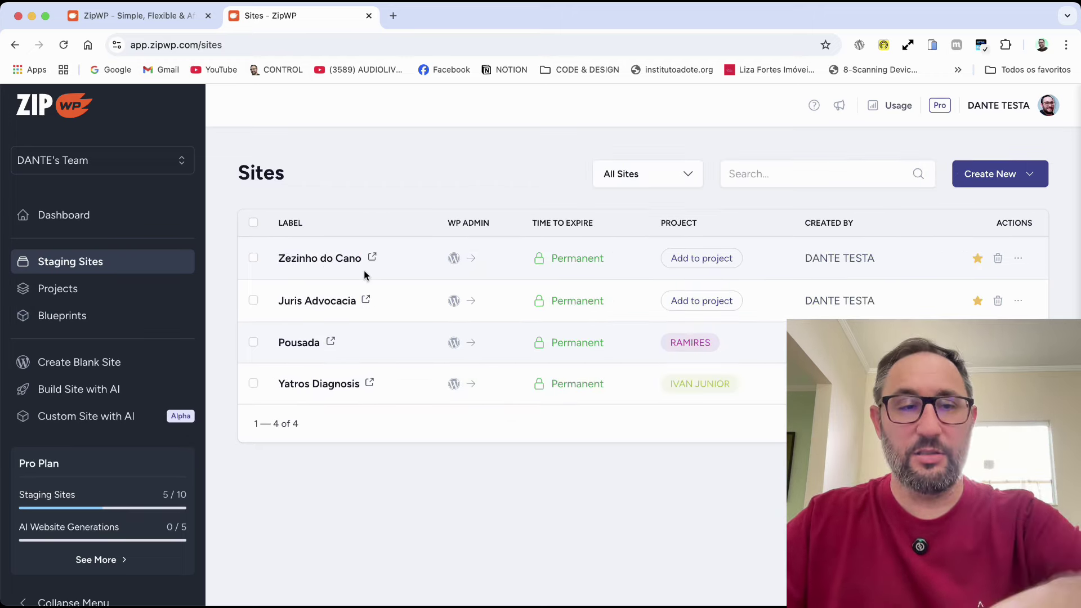
left_click(80, 317)
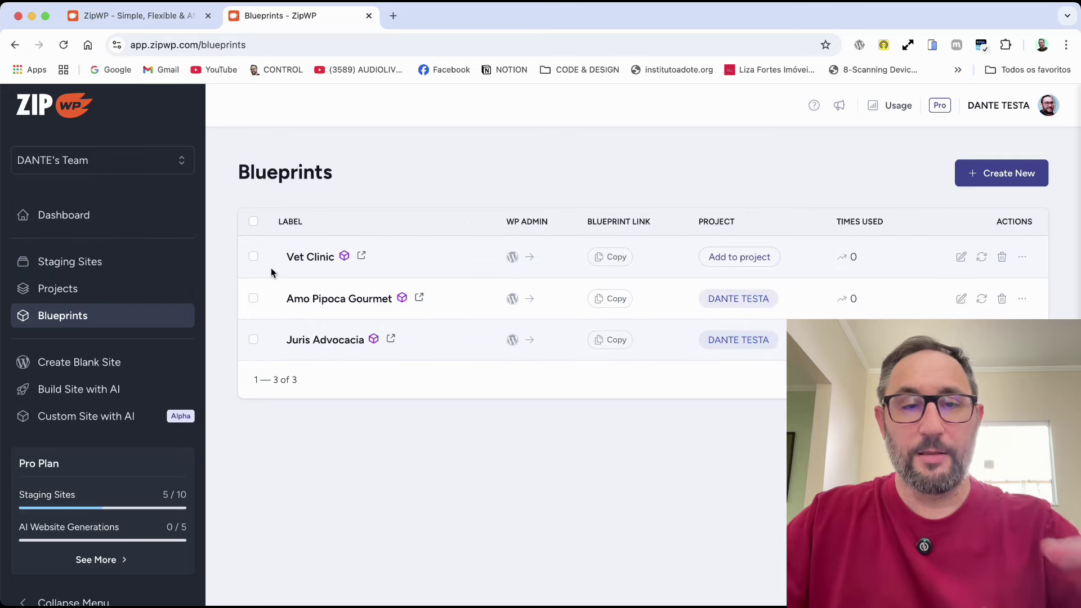
left_click(344, 258)
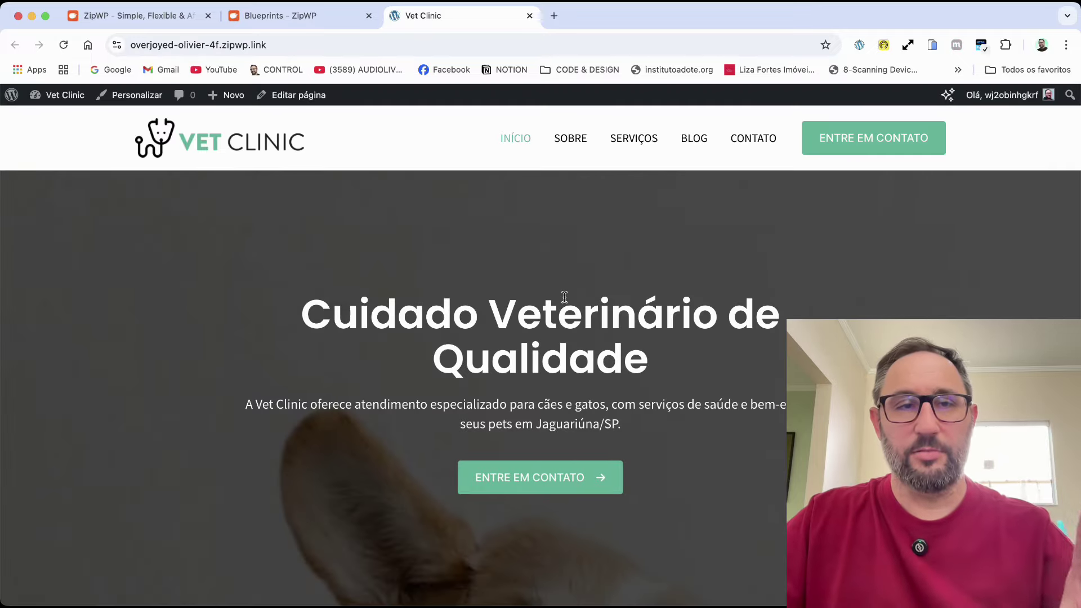
mouse_move(73, 96)
left_click(45, 118)
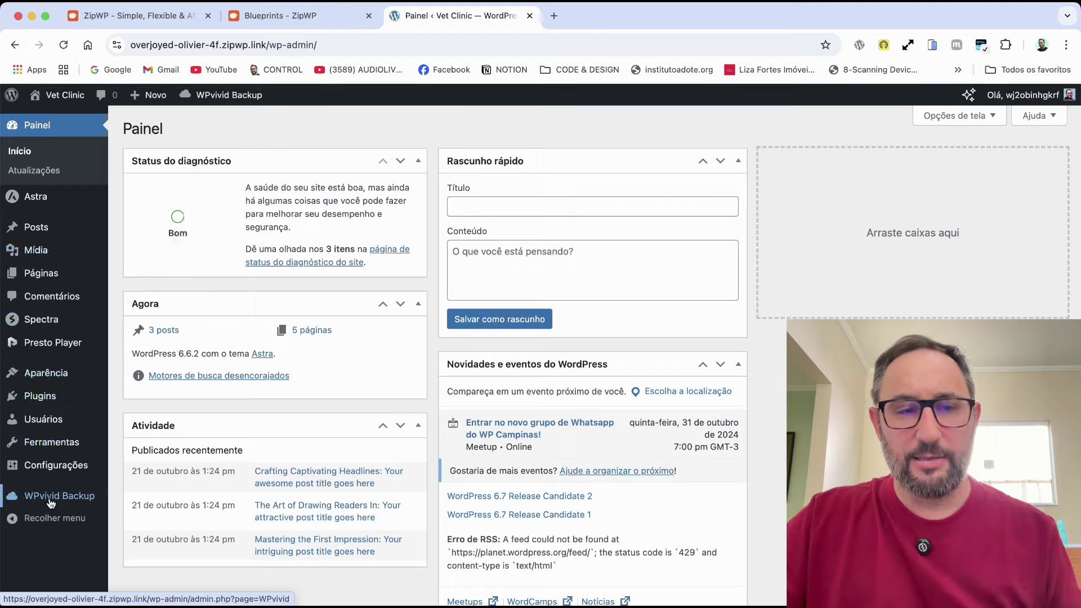
Copy the Vet Clinic blueprint link and open it in a new browser tab
left_click(315, 17)
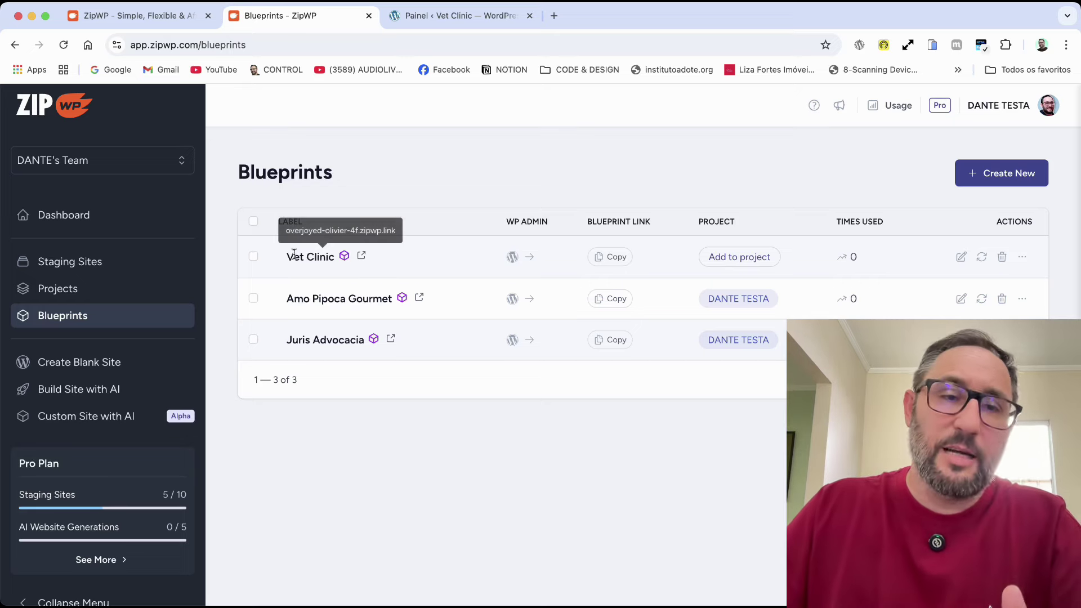
left_click(615, 259)
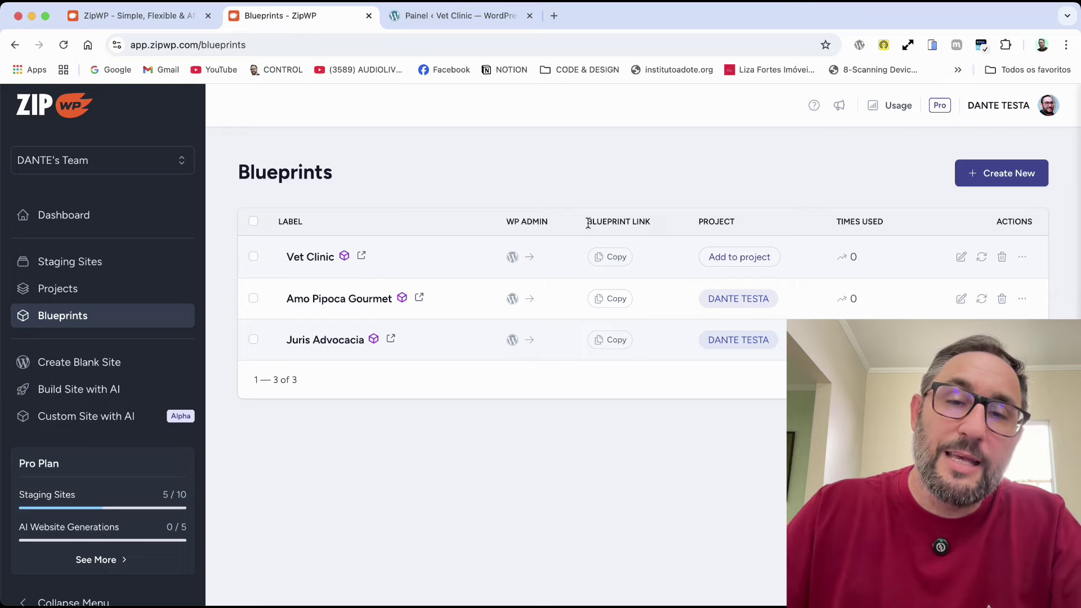
left_click(612, 263)
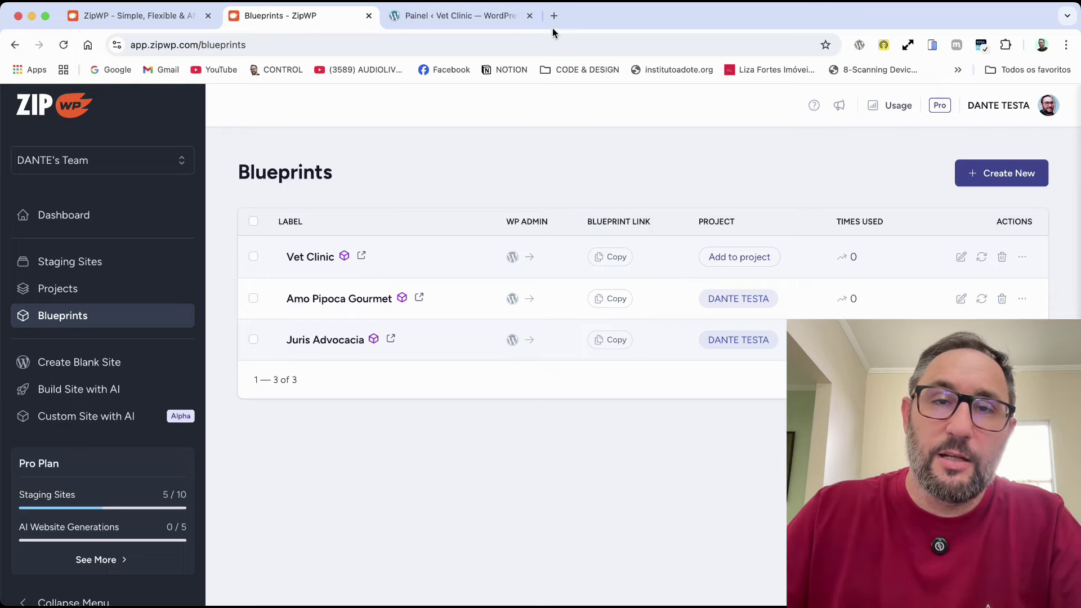
left_click(554, 16)
key("super+v")
key("Return")
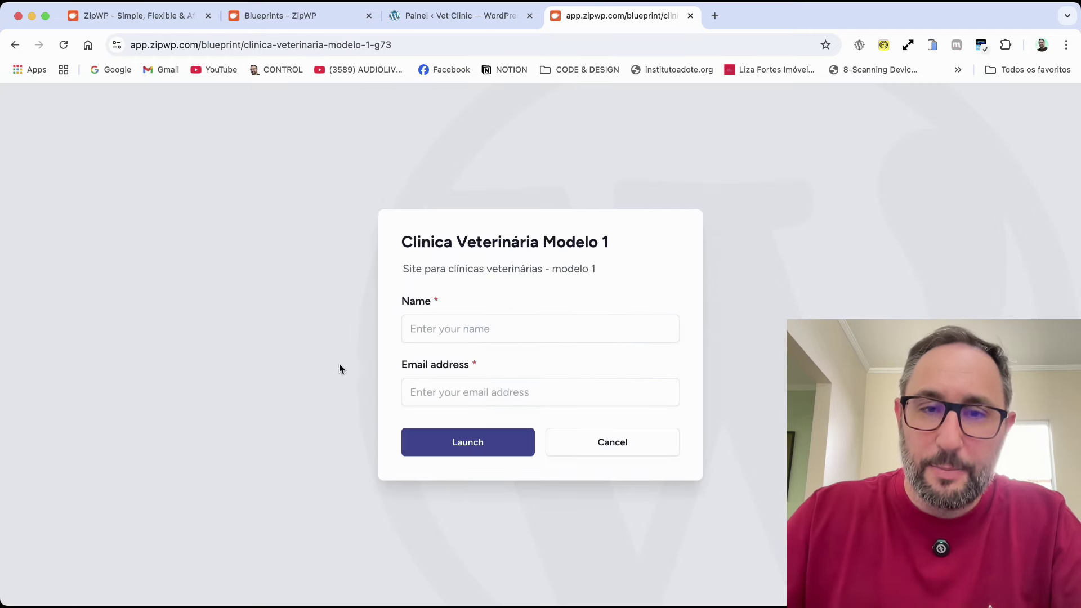
Fill in the requester's name and email address on the Clinica Veterinária Modelo 1 form and launch the site
left_click_drag(403, 242, 637, 254)
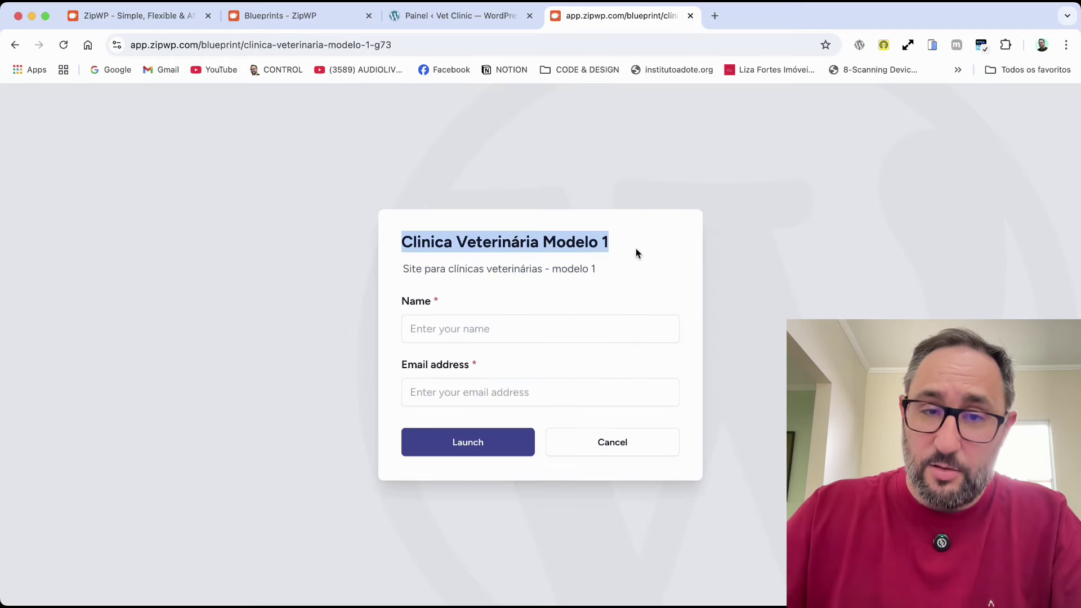
left_click(539, 332)
type("Dante")
key("Tab")
left_click_drag(465, 328, 406, 326)
left_click(431, 399)
left_click(483, 428)
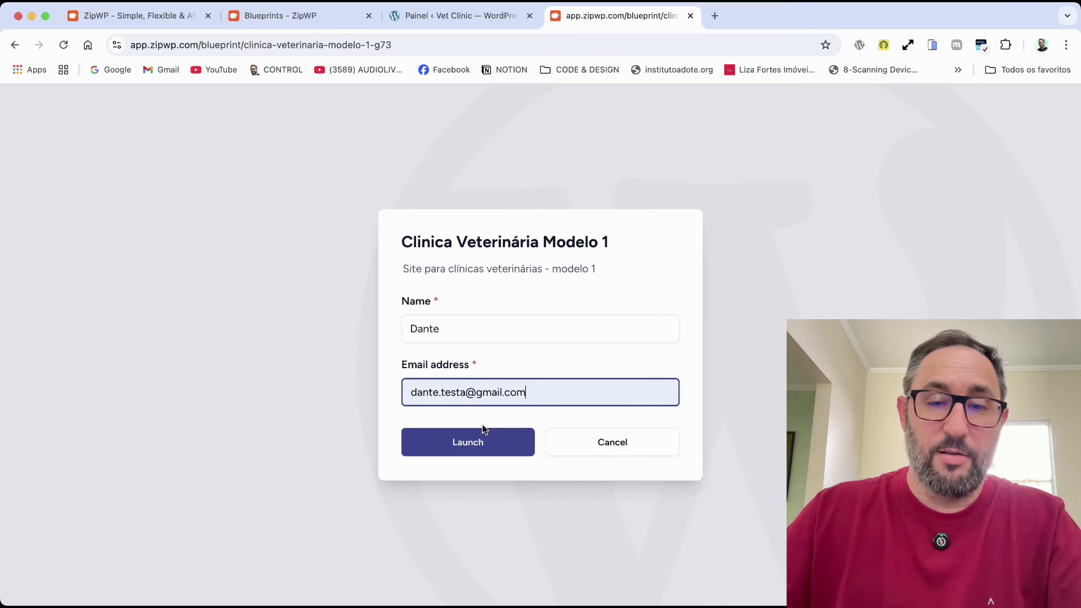
left_click(474, 448)
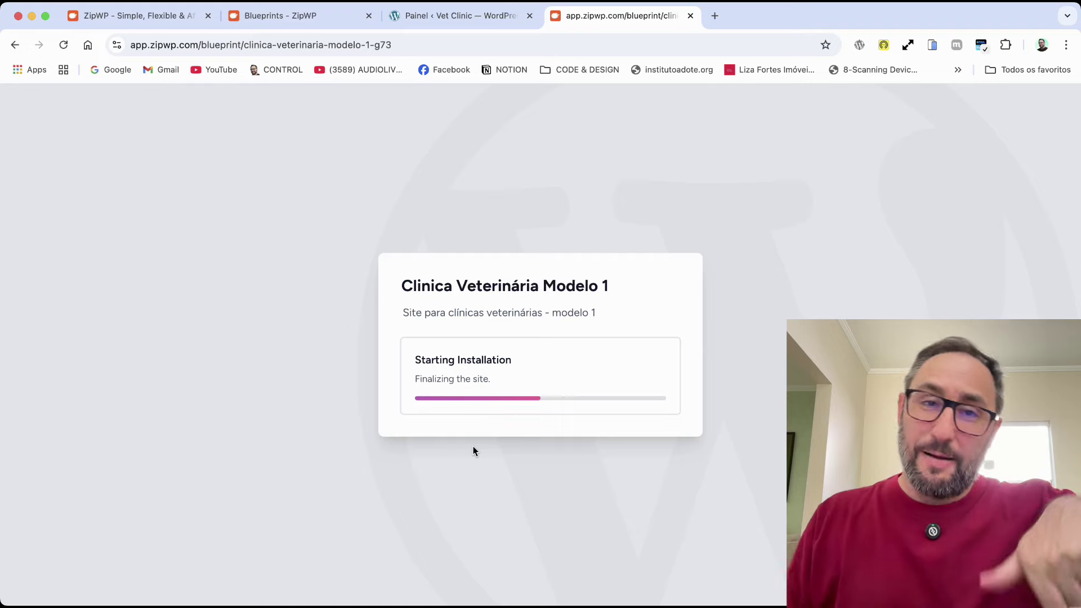
Compare the web address of the newly launched Vet Clinic dashboard with that of the original blueprint's dashboard
left_click(309, 16)
left_click_drag(284, 256, 344, 254)
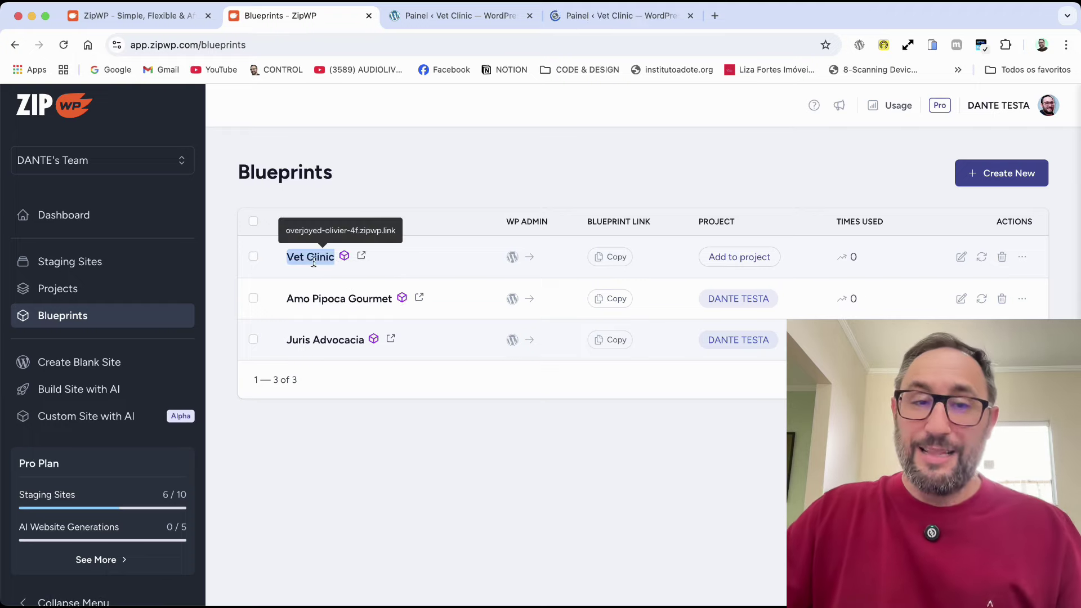
left_click(637, 20)
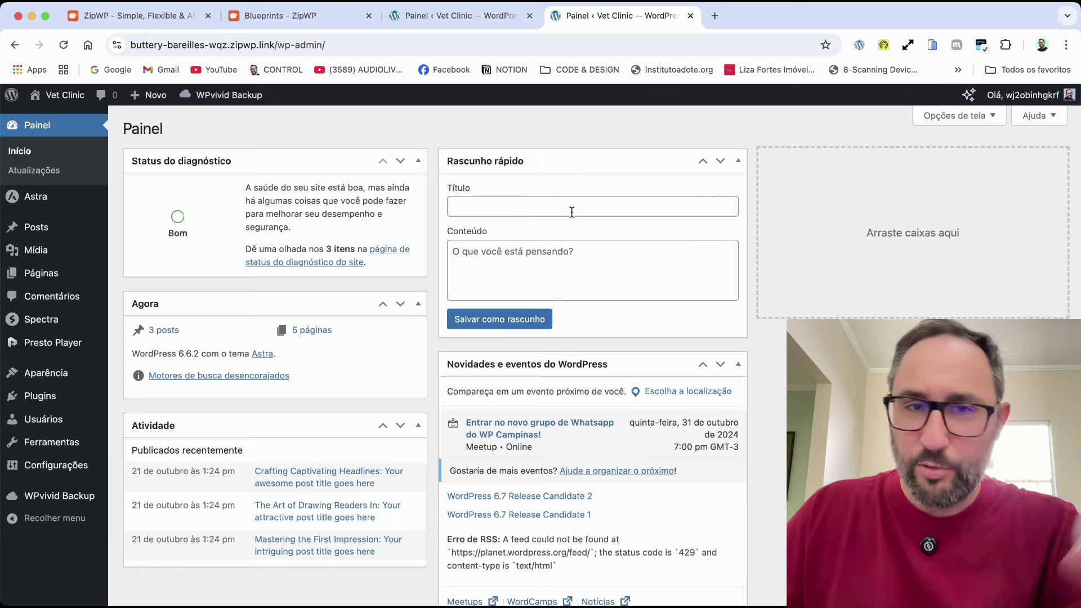
left_click_drag(136, 48, 505, 31)
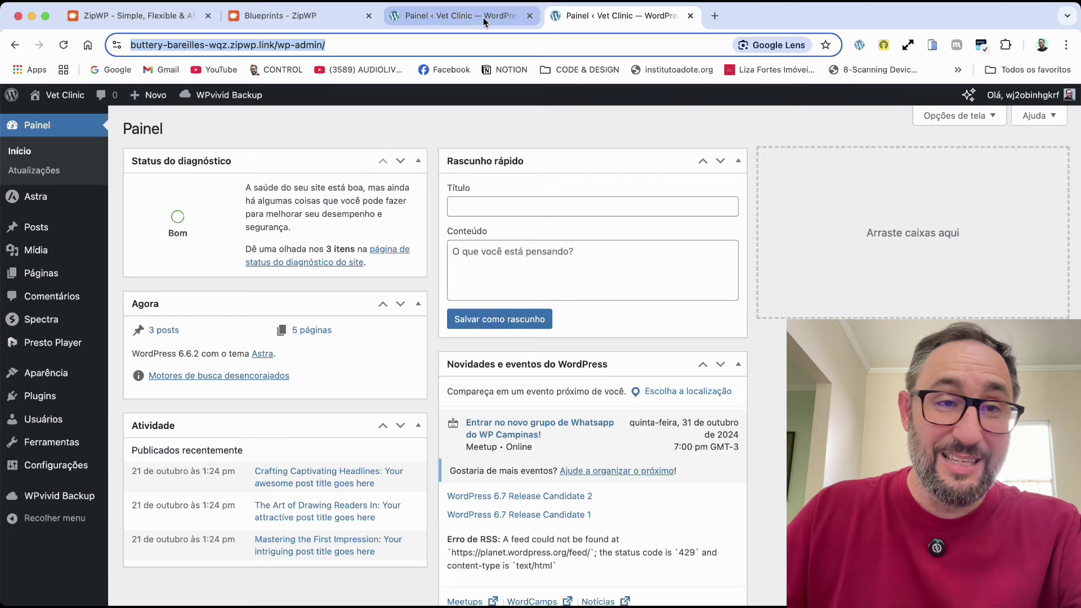
left_click(505, 22)
left_click_drag(131, 46, 249, 45)
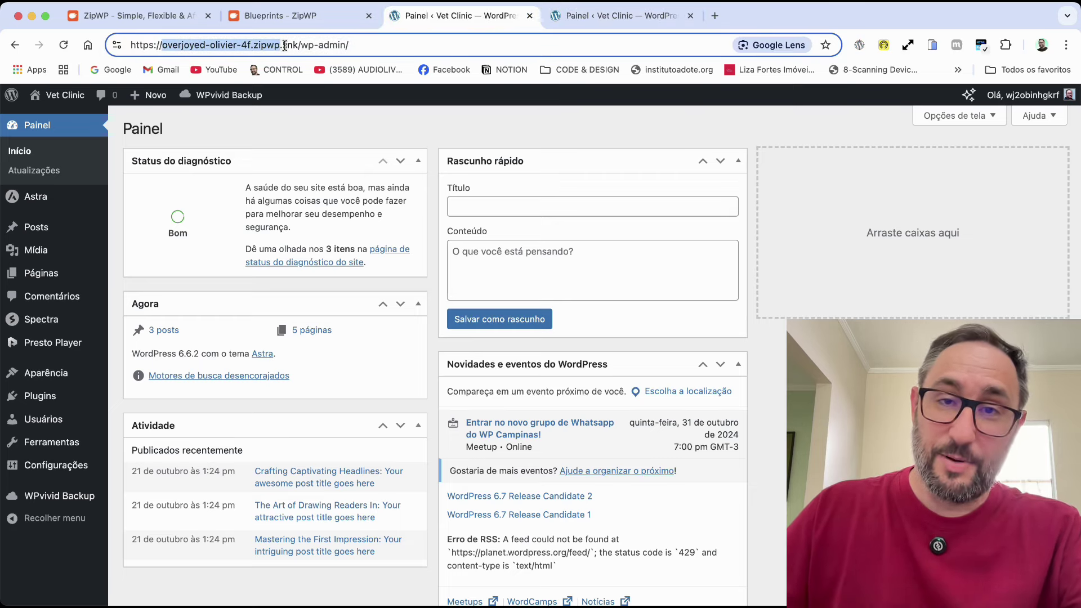
left_click(619, 17)
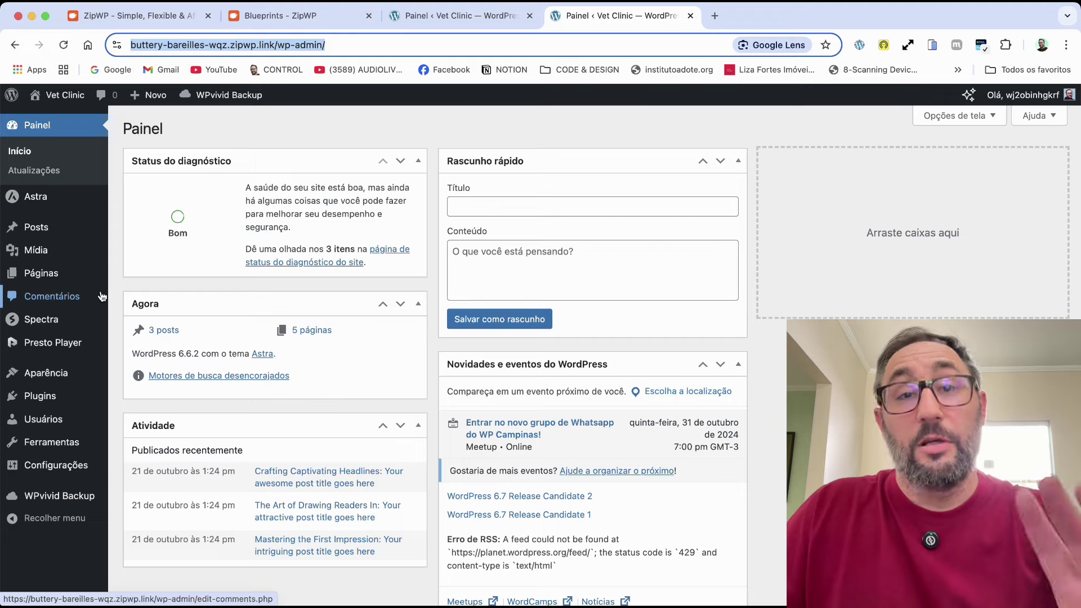
Reload the blueprints list and review the Vet Clinic blueprint's usage count and additional actions
left_click(294, 23)
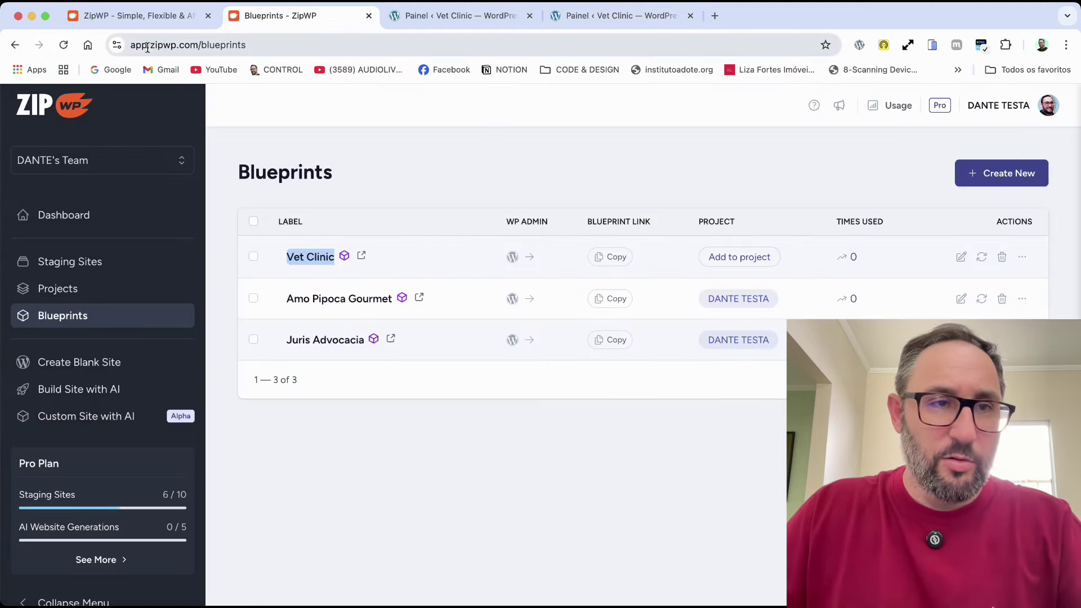
left_click(64, 45)
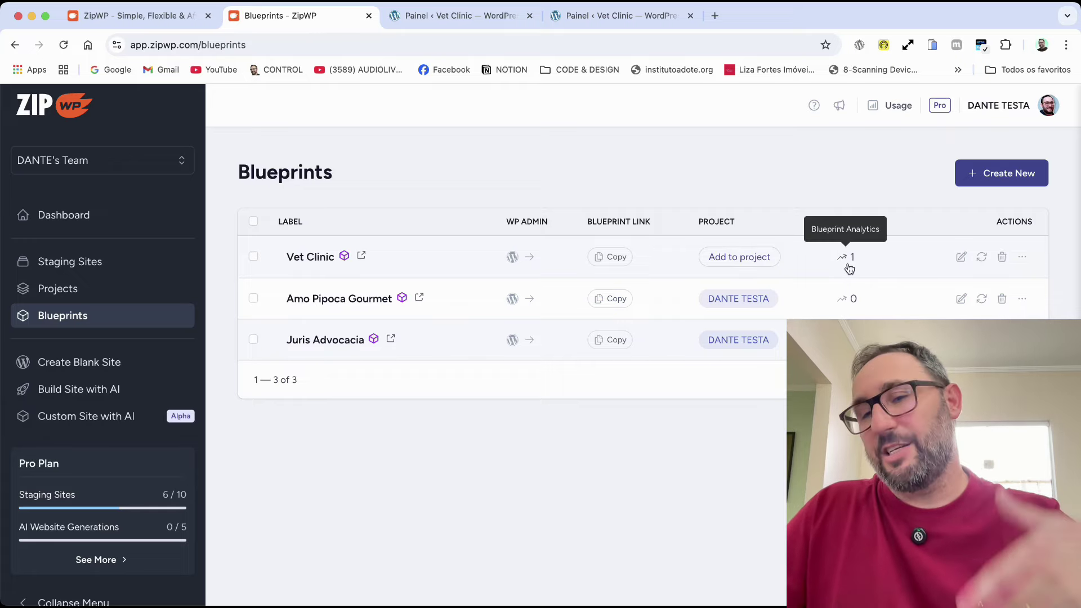
left_click(1023, 258)
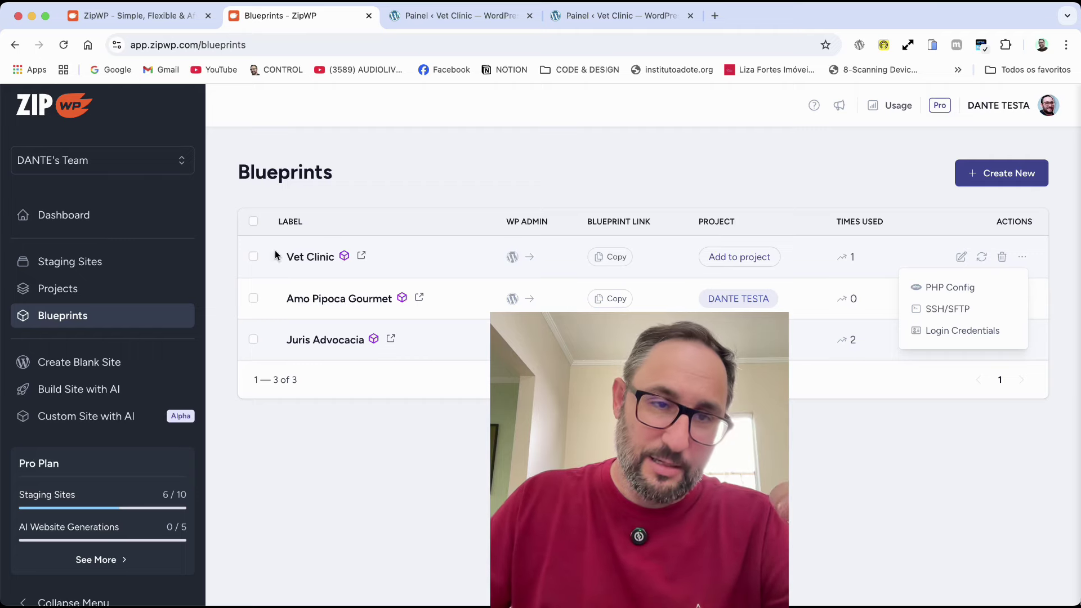
left_click_drag(278, 175, 338, 174)
Review the new Vet Clinic entry in the staging sites and the additional actions available for it
left_click(113, 263)
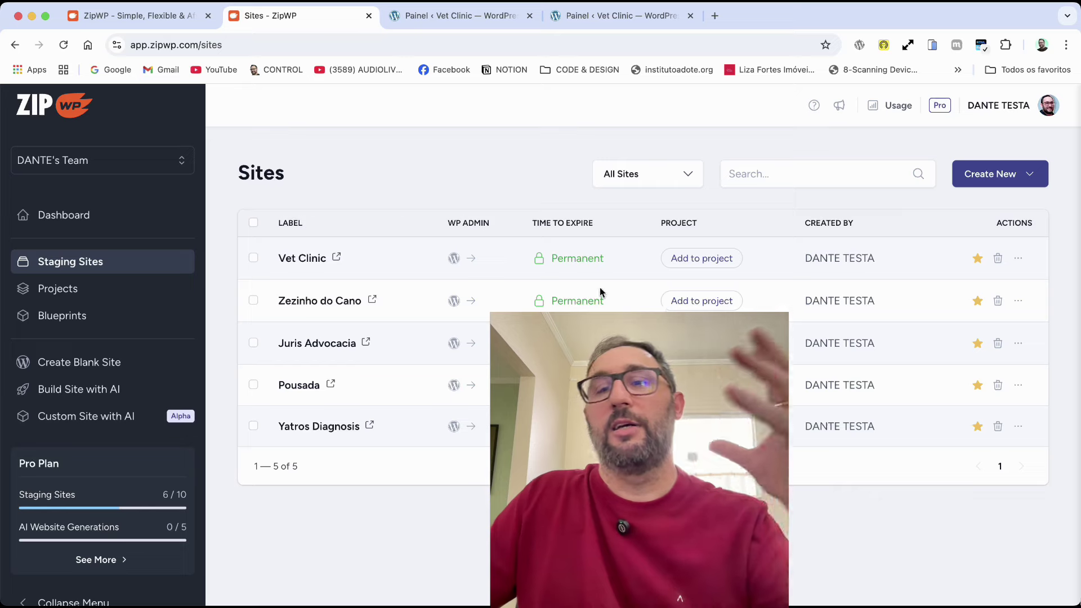
left_click_drag(284, 259, 332, 260)
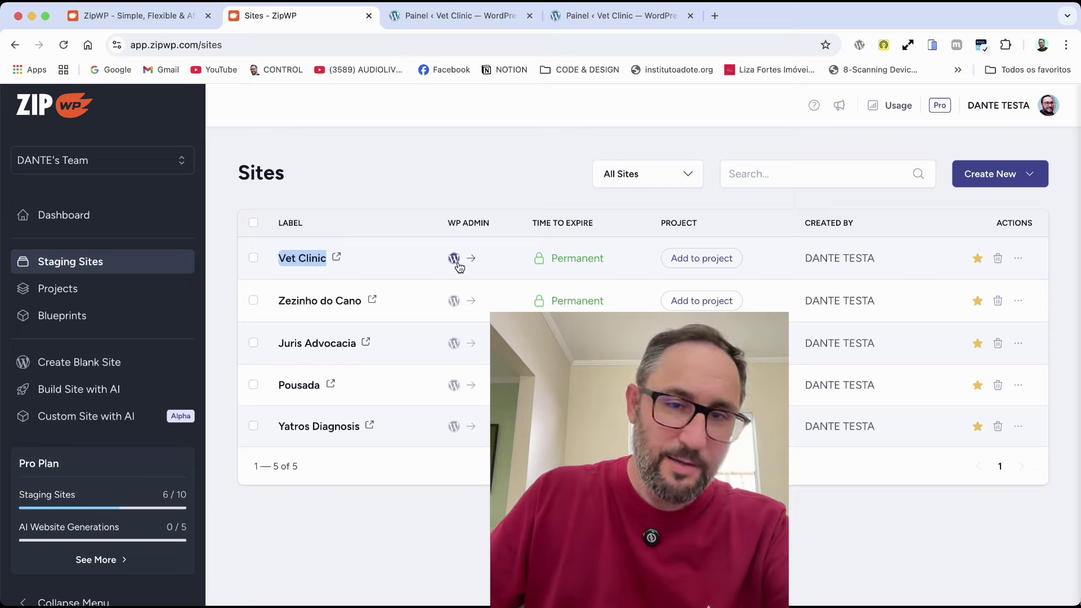
left_click(1017, 260)
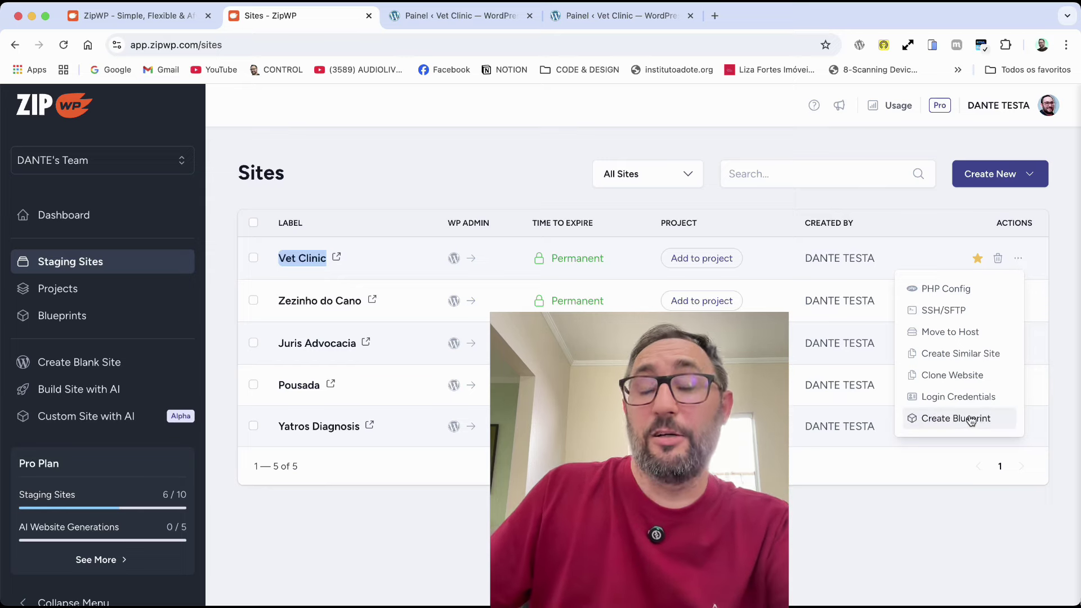
left_click(855, 498)
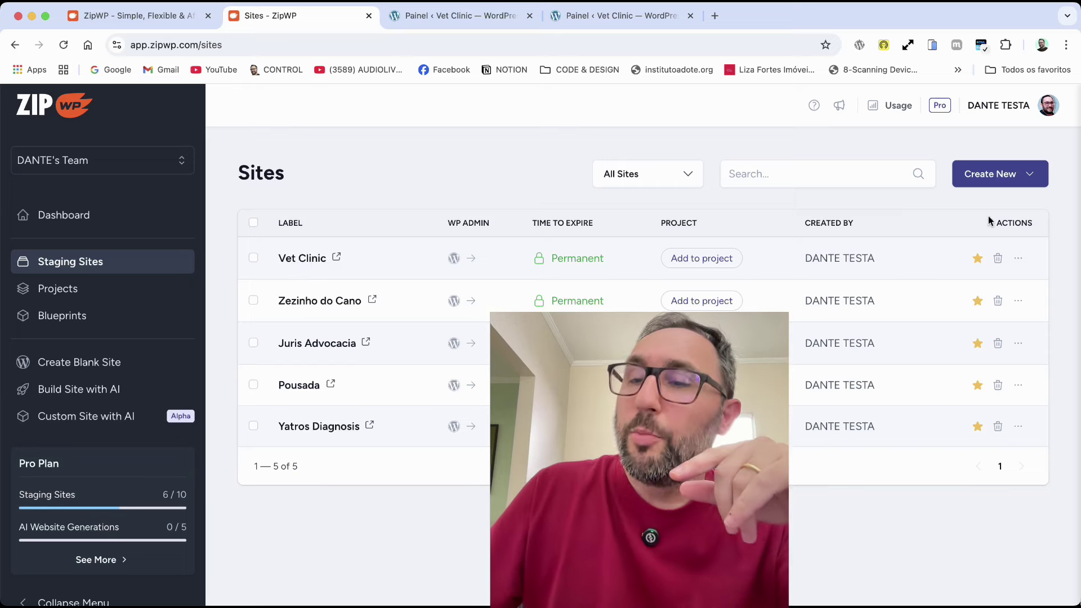
left_click(1018, 257)
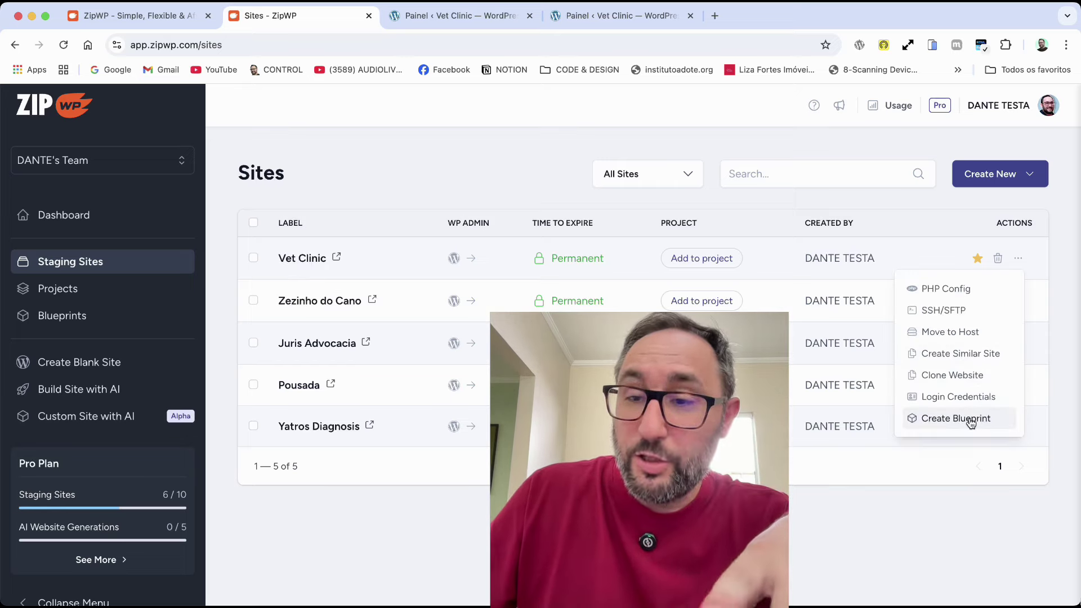
left_click(114, 318)
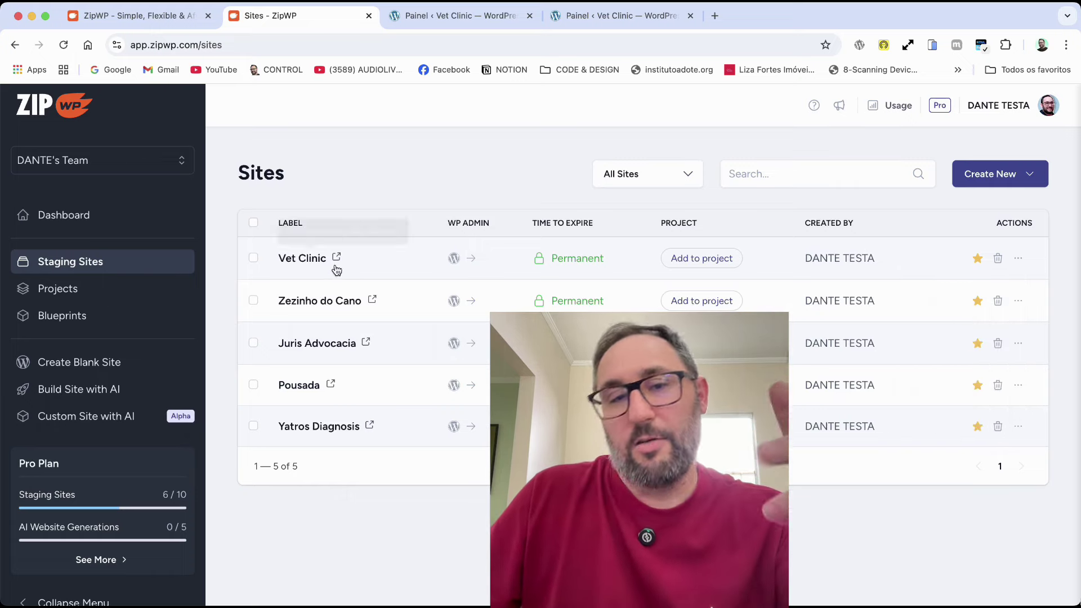
triple_click(315, 269)
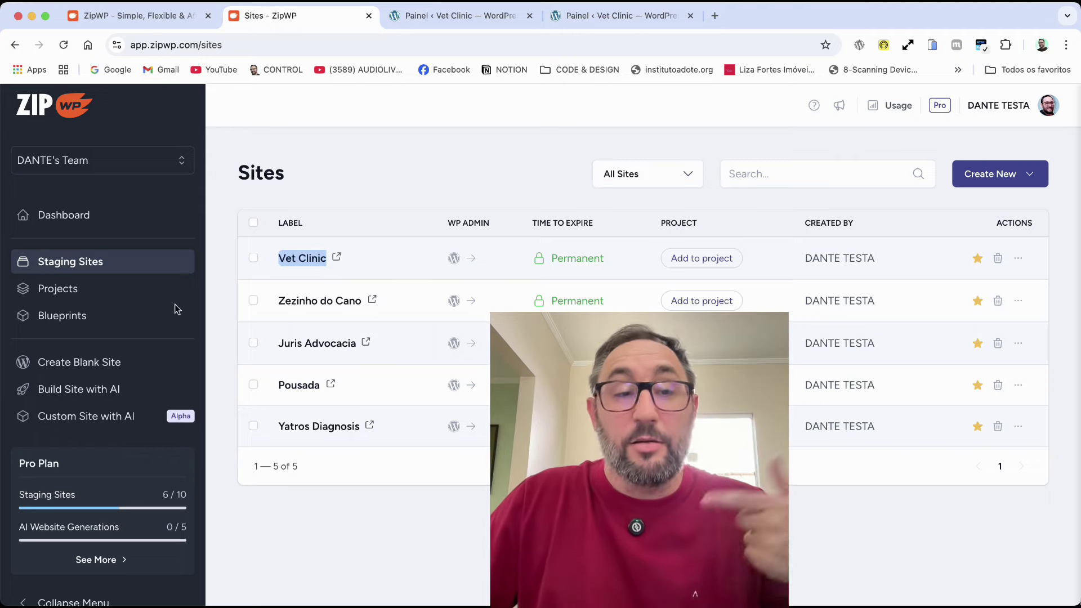
Copy the Amo Pipoca Gourmet blueprint link from the blueprints list and open it in a new browser tab
left_click(82, 315)
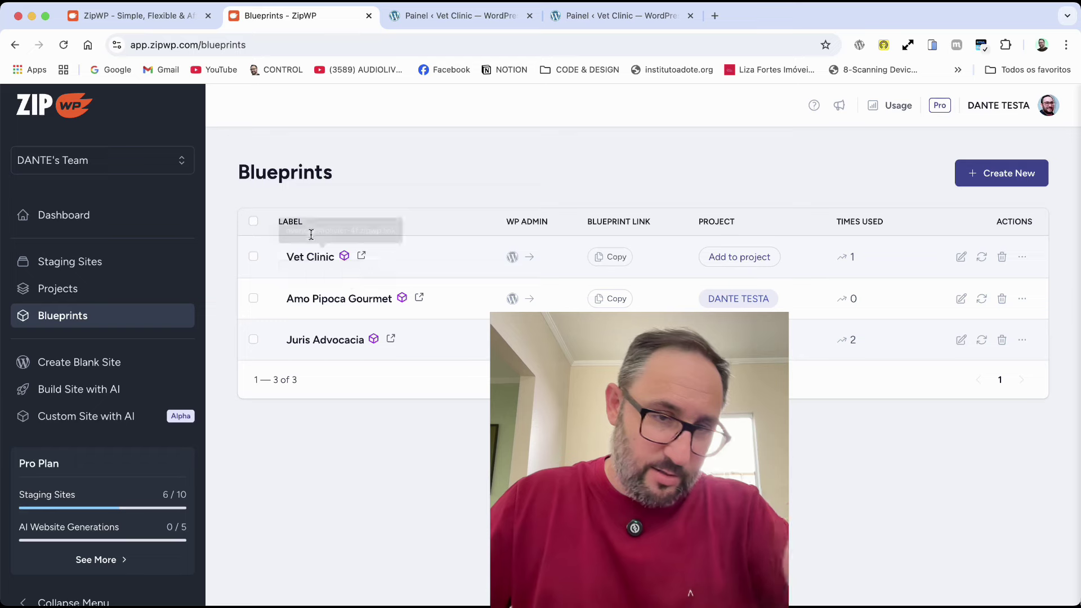
left_click_drag(287, 299, 392, 299)
left_click(584, 319)
left_click(614, 307)
key("super+t")
left_click(694, 43)
key("super+v")
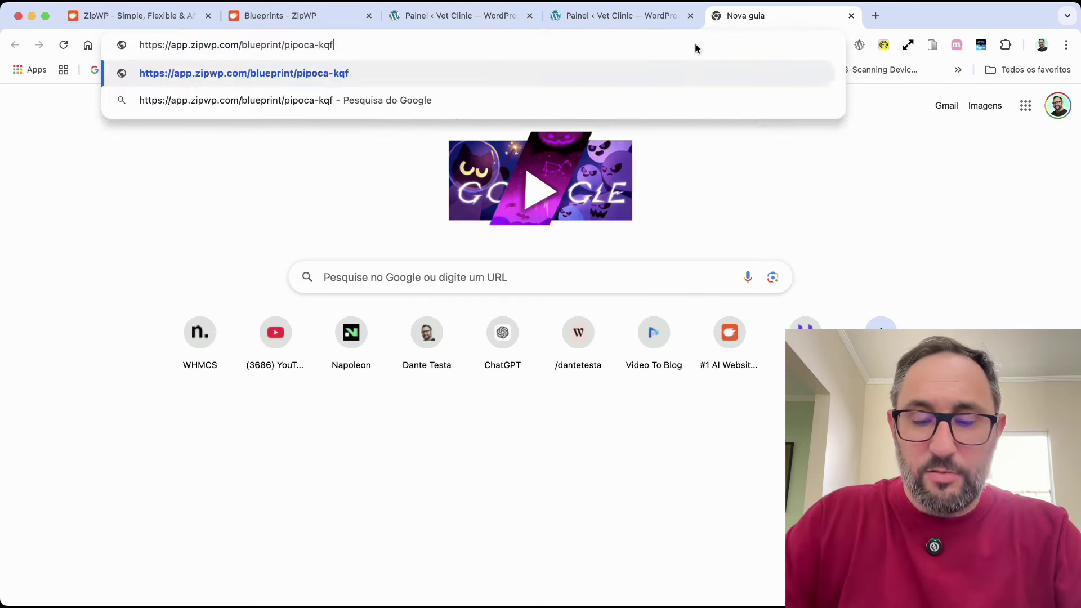
key("Return")
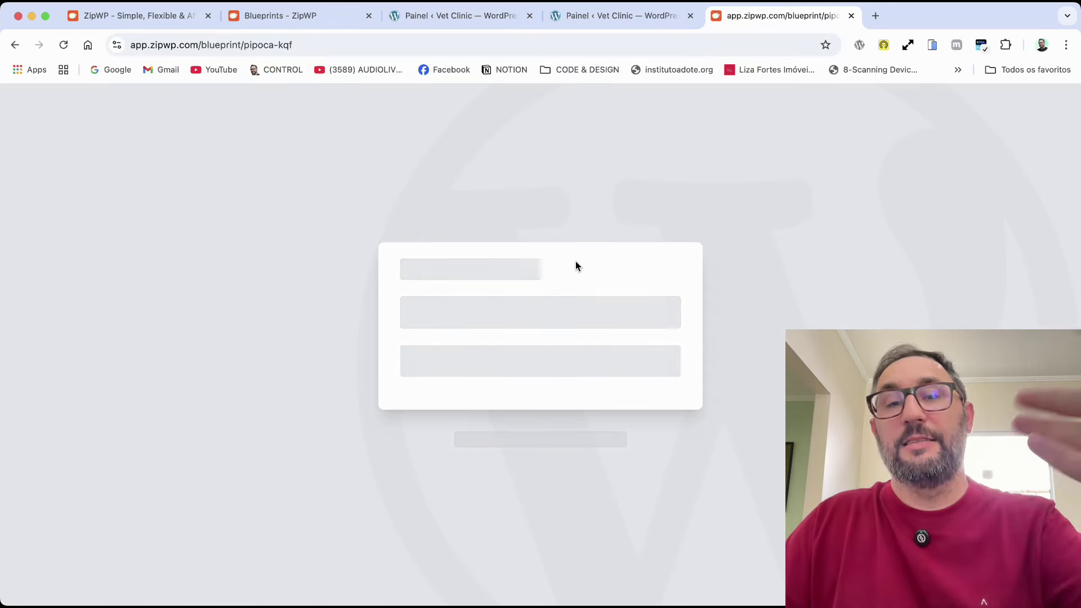
Fill in the requester's name and email address on the Pipoca blueprint form and launch the site
left_click_drag(411, 255, 447, 282)
left_click(449, 317)
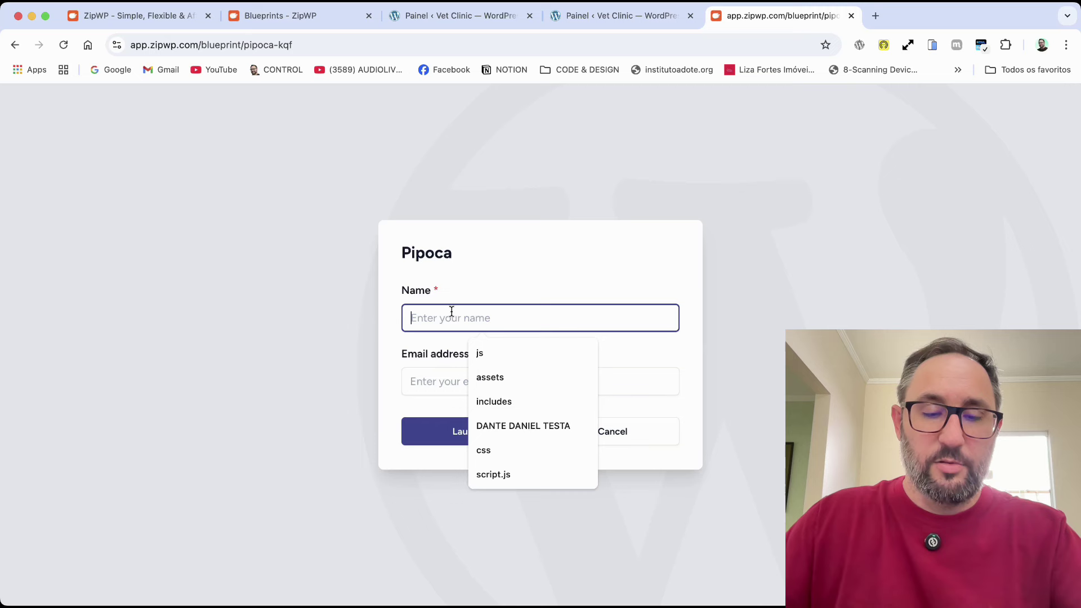
type("Dante")
left_click(507, 382)
left_click(519, 420)
left_click(515, 426)
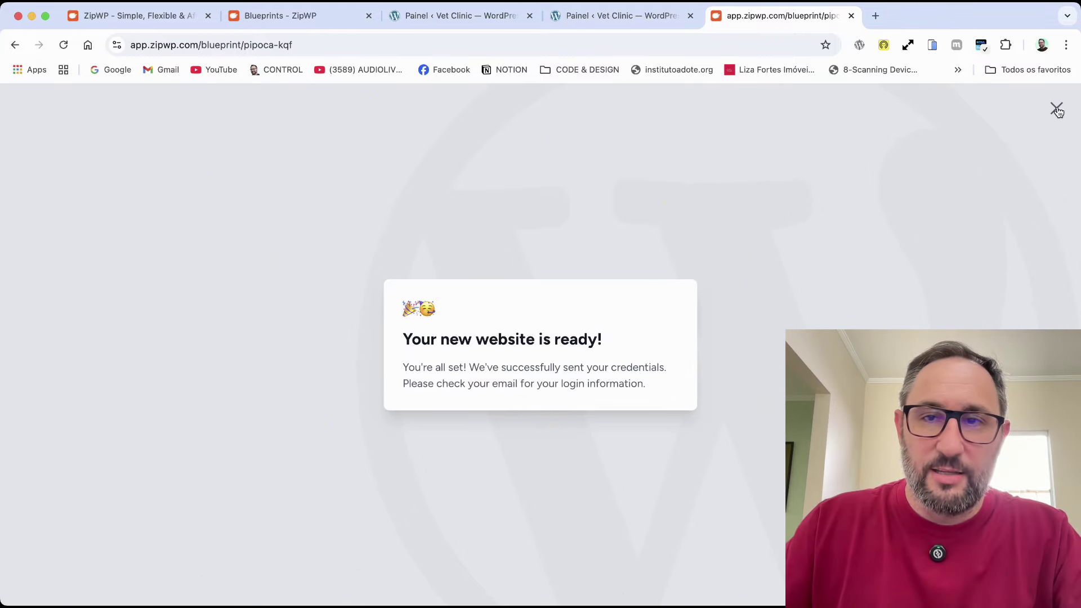
Leave the launch page and open the WordPress admin of the new Amo Pipoca Gourmet site from the staging sites
left_click(1056, 109)
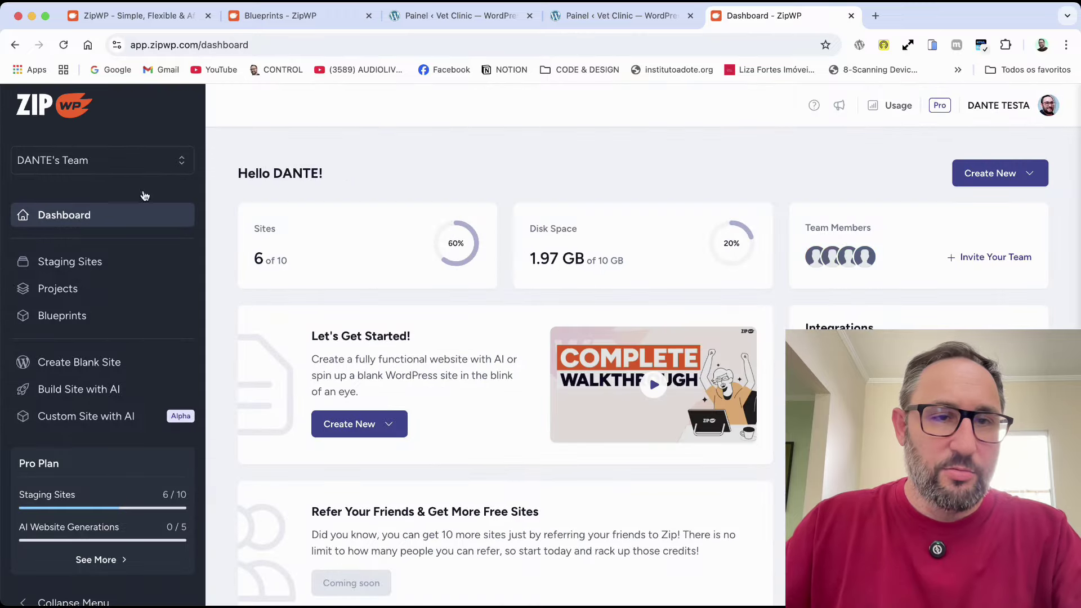
left_click(62, 270)
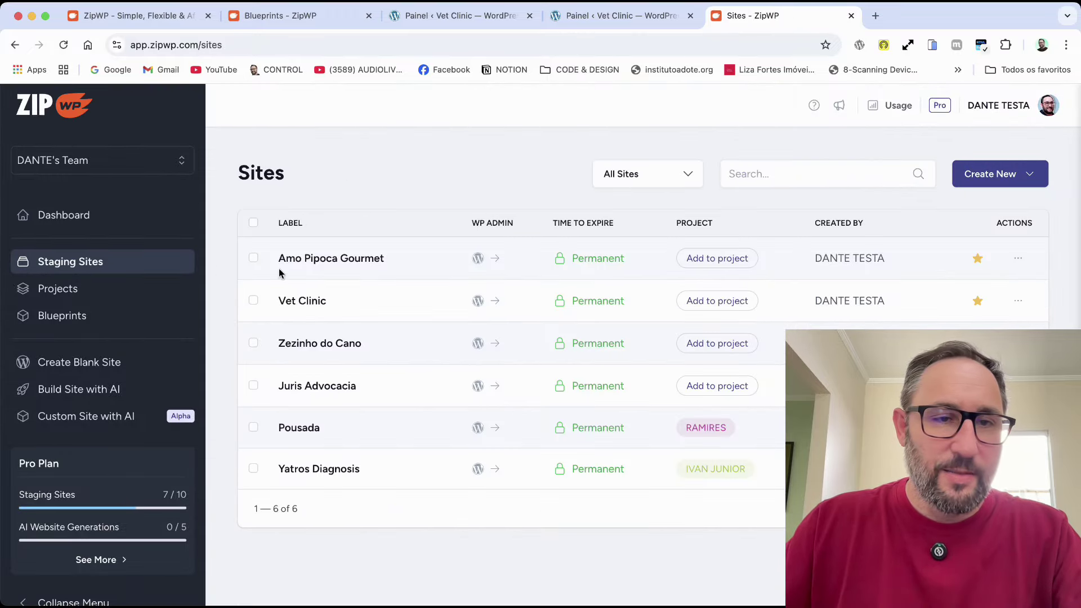
left_click_drag(280, 259, 386, 260)
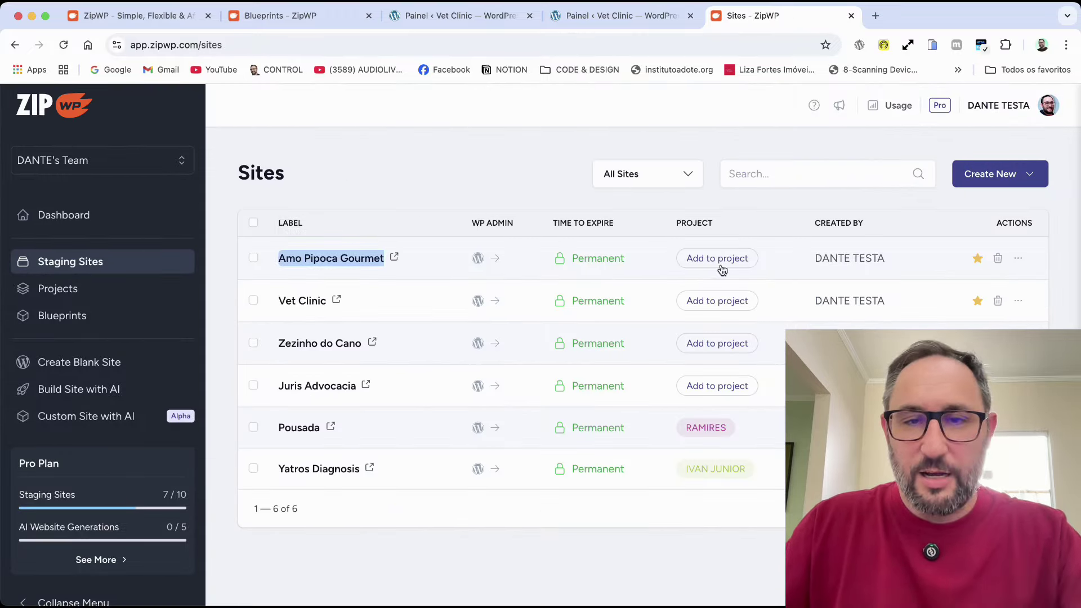
left_click(493, 259)
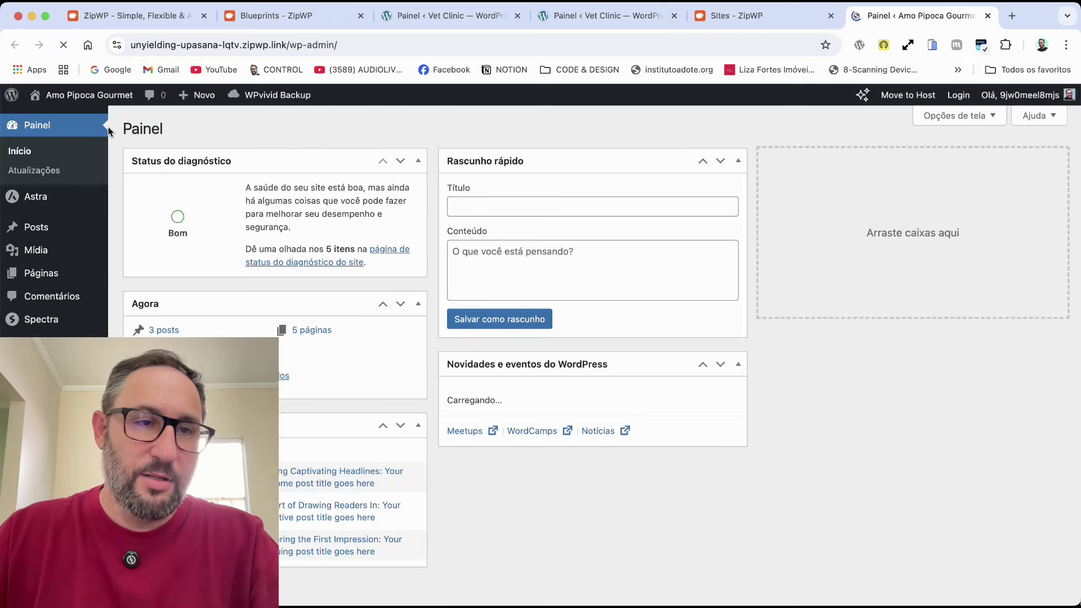
Open the Amo Pipoca Gourmet site's public home page in a new tab and examine it down to the Sabores Disponíveis section
left_click(67, 113, "super")
left_click(912, 16)
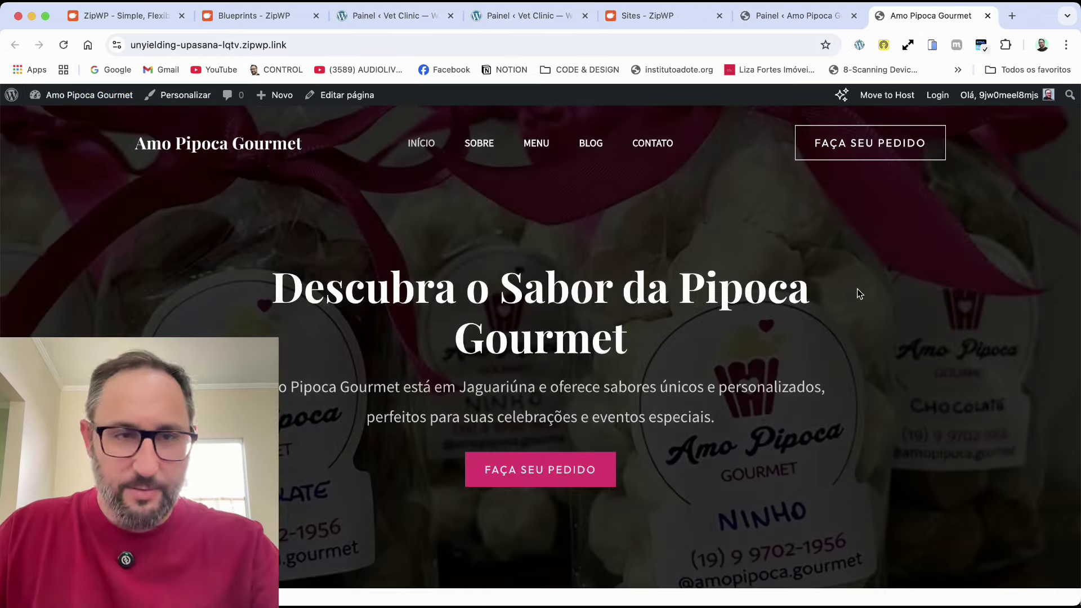
scroll(857, 290, "down", 15)
scroll(857, 288, "down", 1)
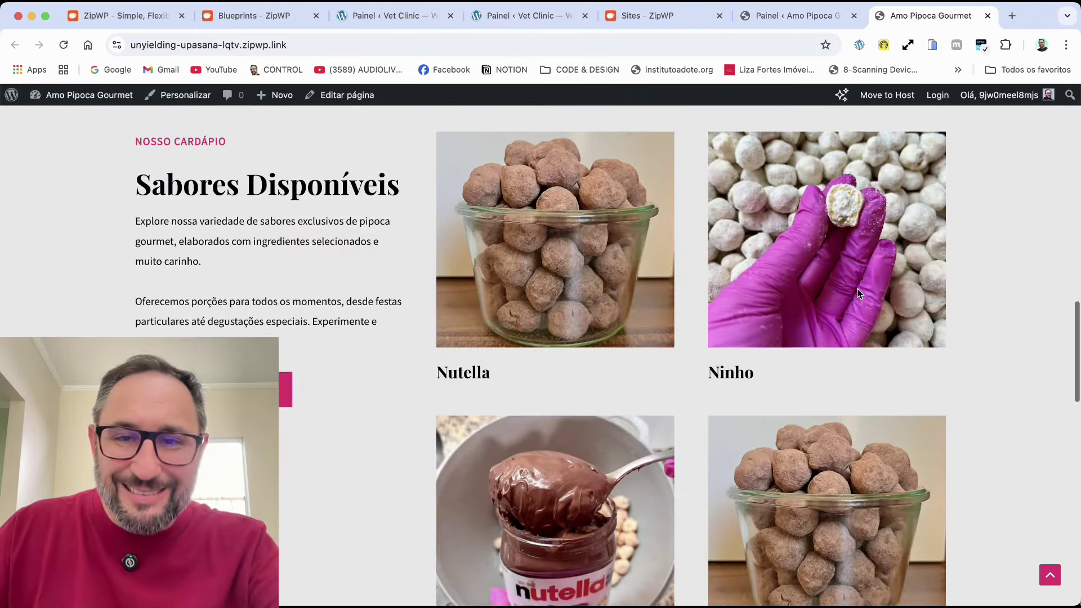
scroll(856, 288, "up", 1)
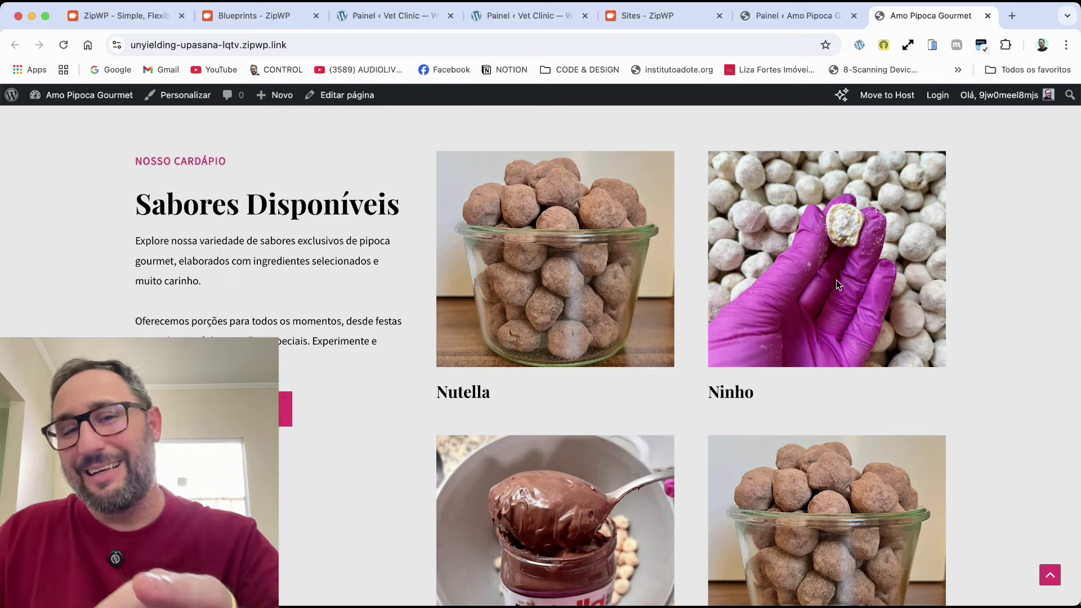
scroll(754, 272, "down", 1)
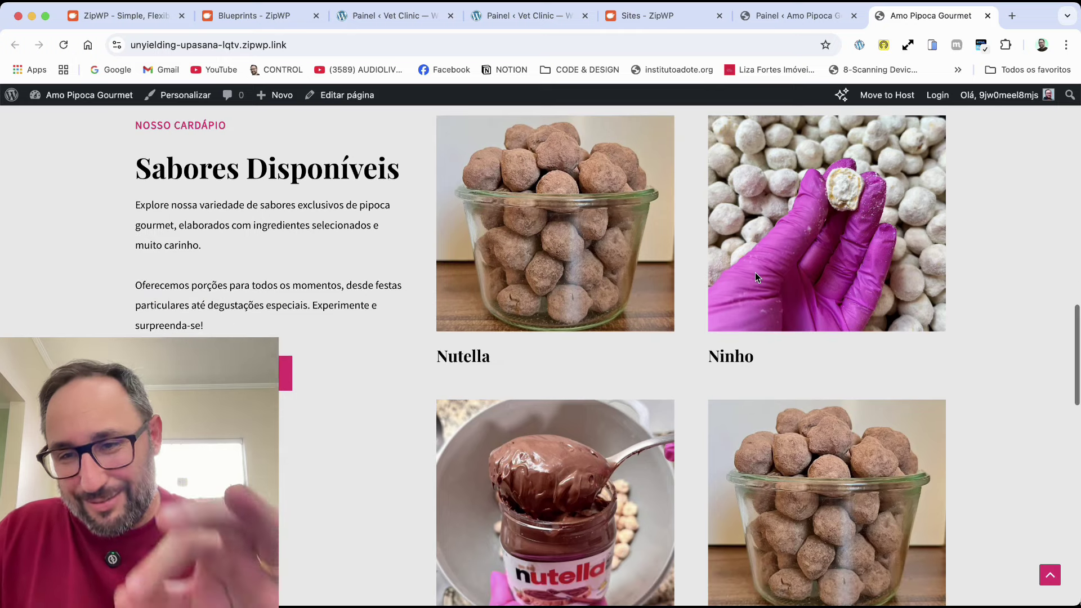
scroll(754, 273, "up", 1)
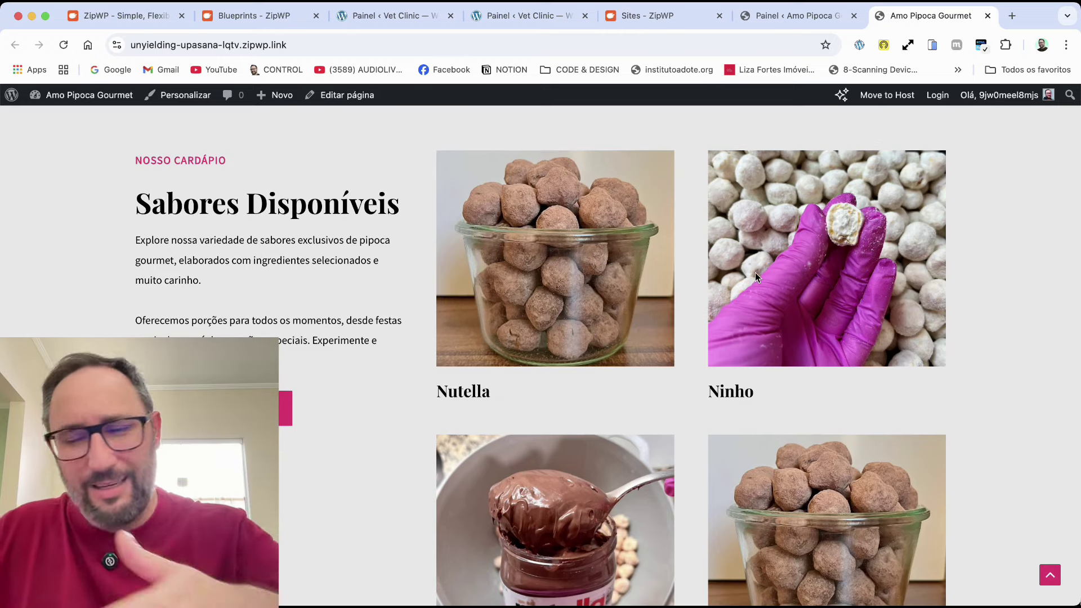
scroll(754, 272, "down", 1)
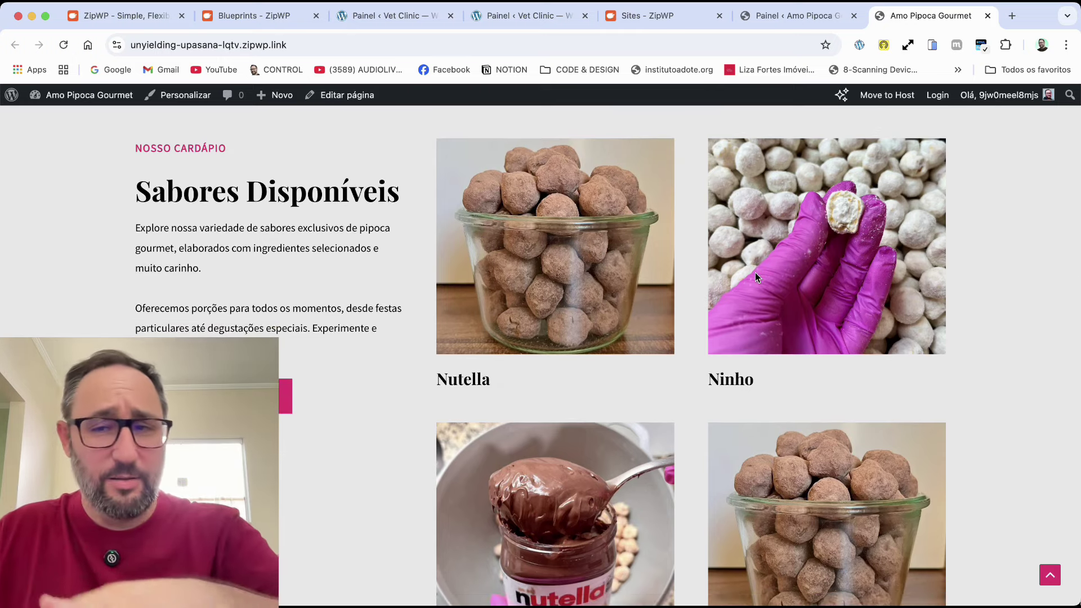
Review the home page's remaining flavours, testimonials and order banner, and return to the ZipWP blueprints list
scroll(754, 273, "down", 5)
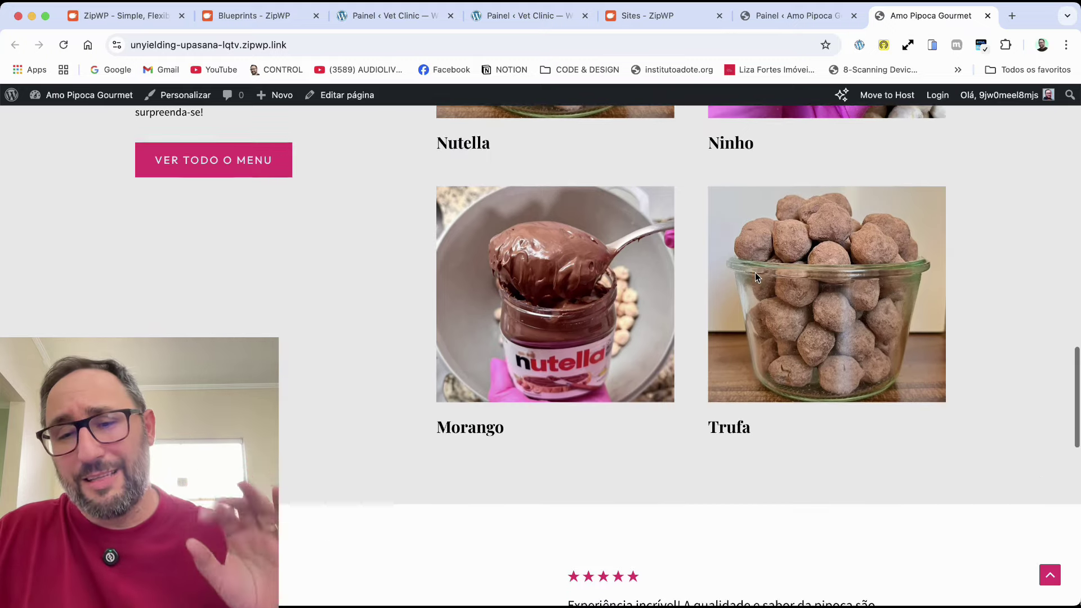
scroll(754, 272, "down", 5)
scroll(755, 273, "up", 9)
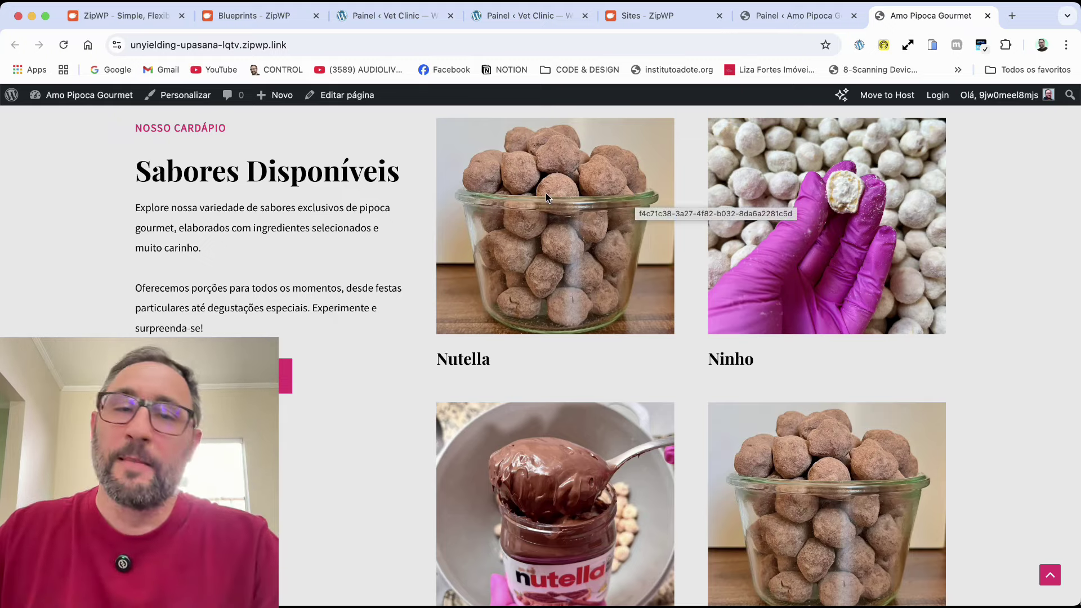
scroll(547, 209, "down", 6)
scroll(631, 313, "down", 9)
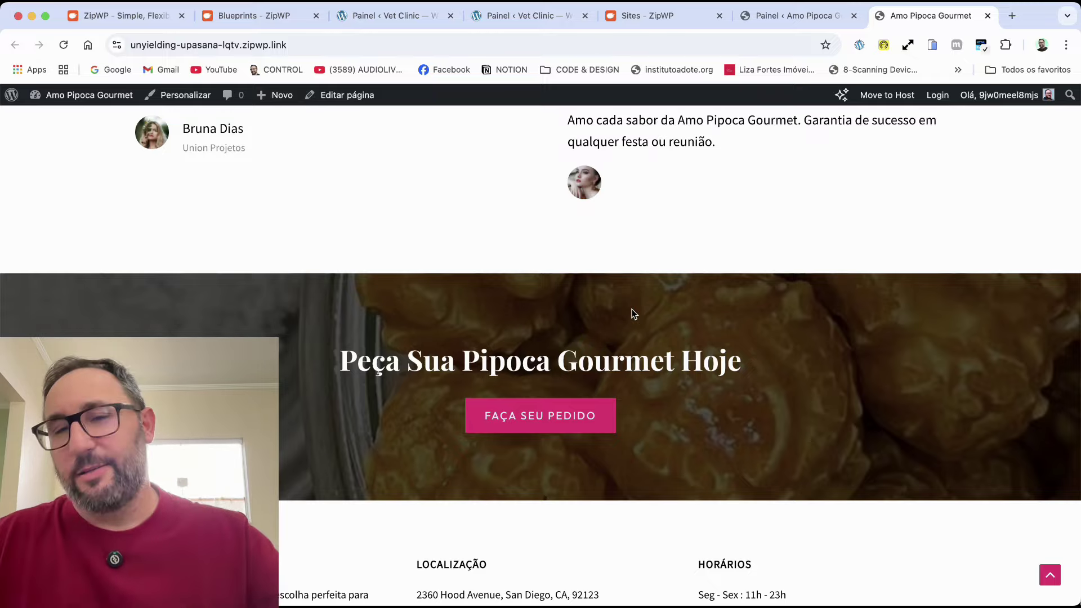
scroll(644, 296, "up", 20)
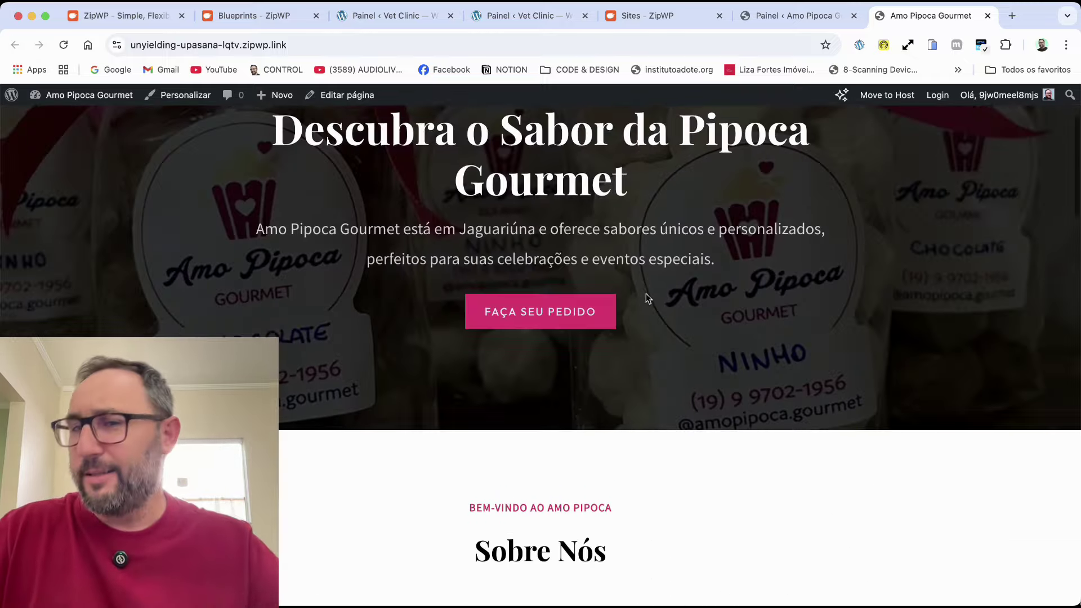
scroll(647, 292, "up", 3)
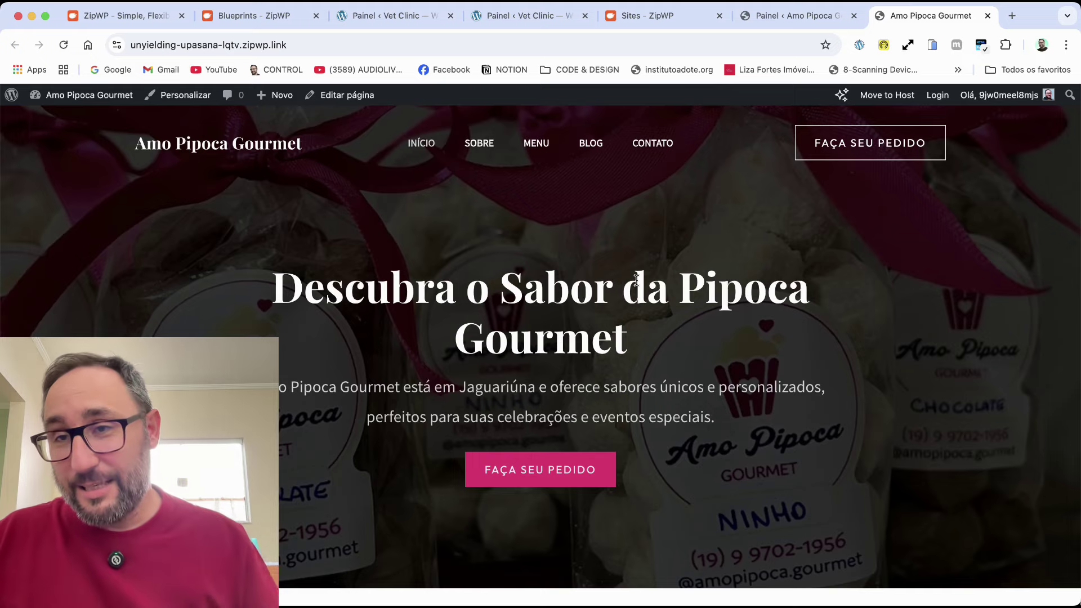
key("super+2")
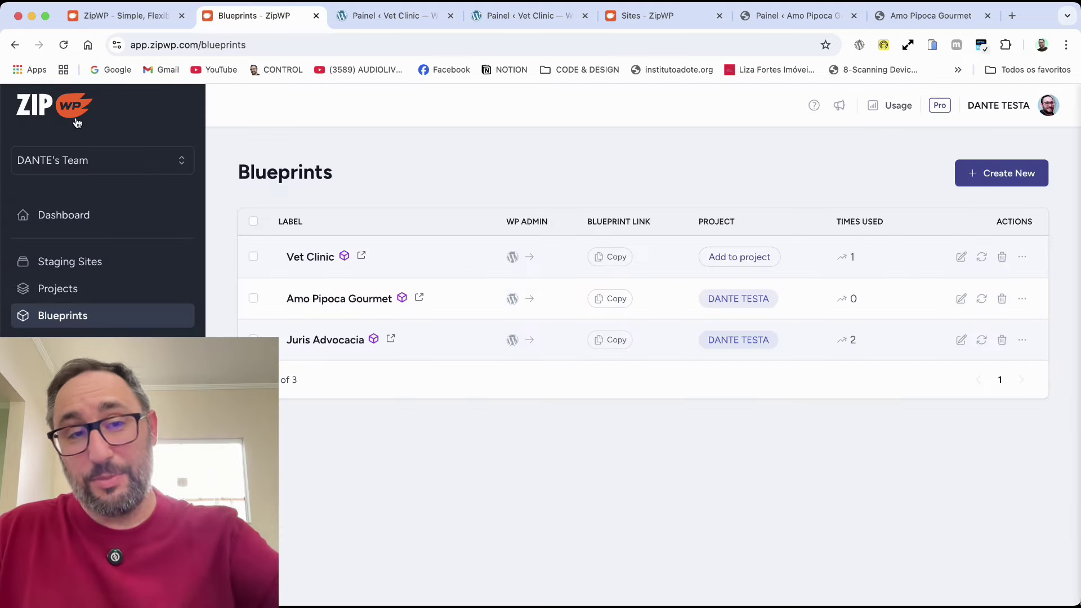